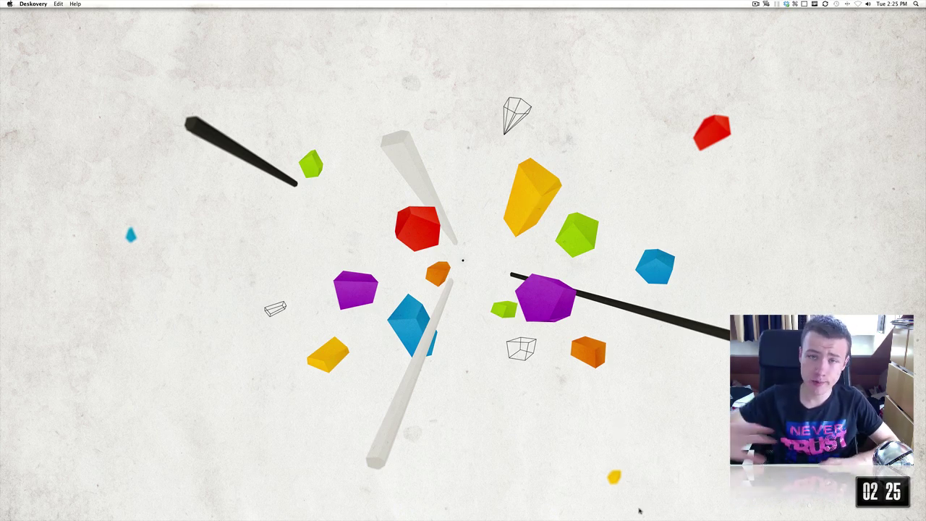
# Launch Deskovery and move the browser window around to try the wobbly windows effect.
pyautogui.moveTo(637, 518)
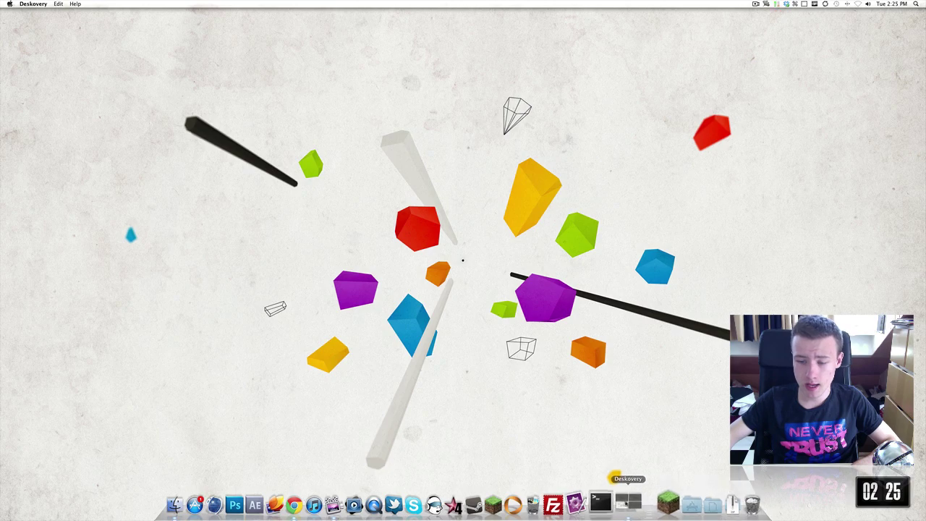
pyautogui.click(629, 502)
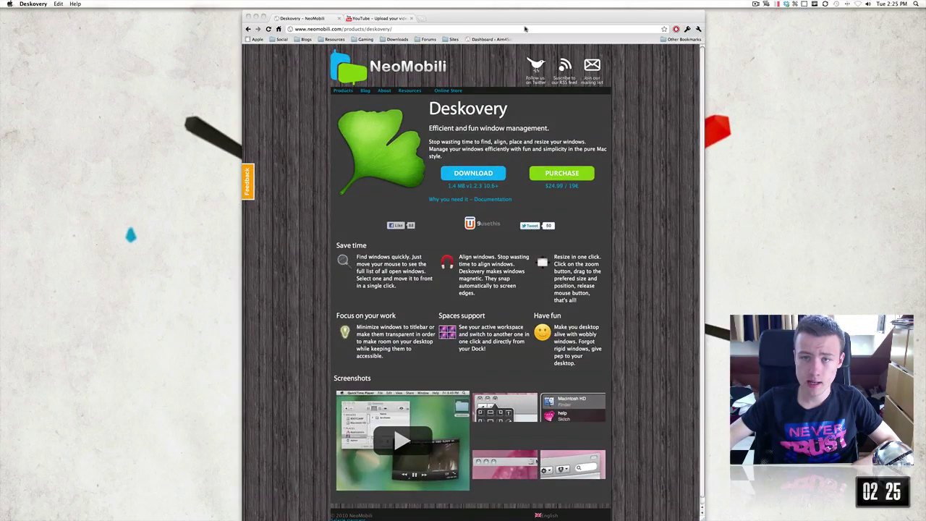
pyautogui.moveTo(493, 18); pyautogui.dragTo(514, 19)
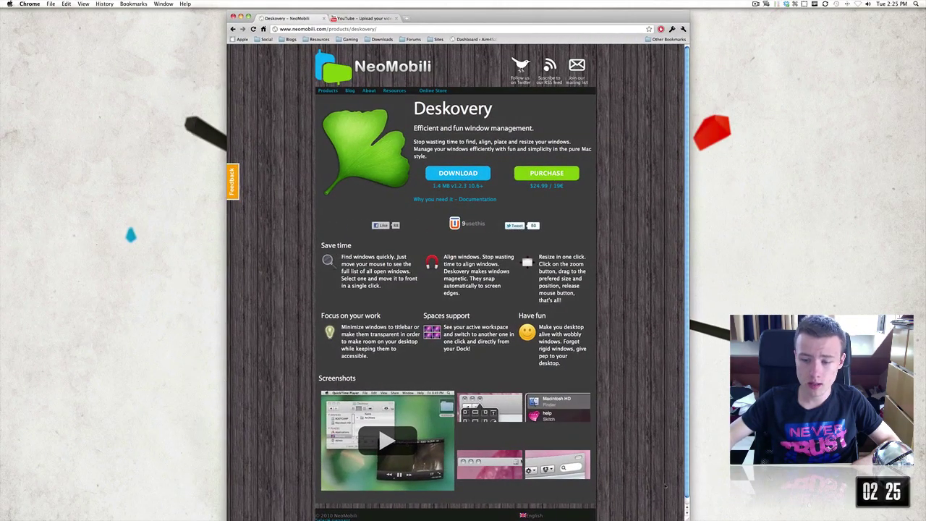
pyautogui.moveTo(610, 18); pyautogui.dragTo(546, 21)
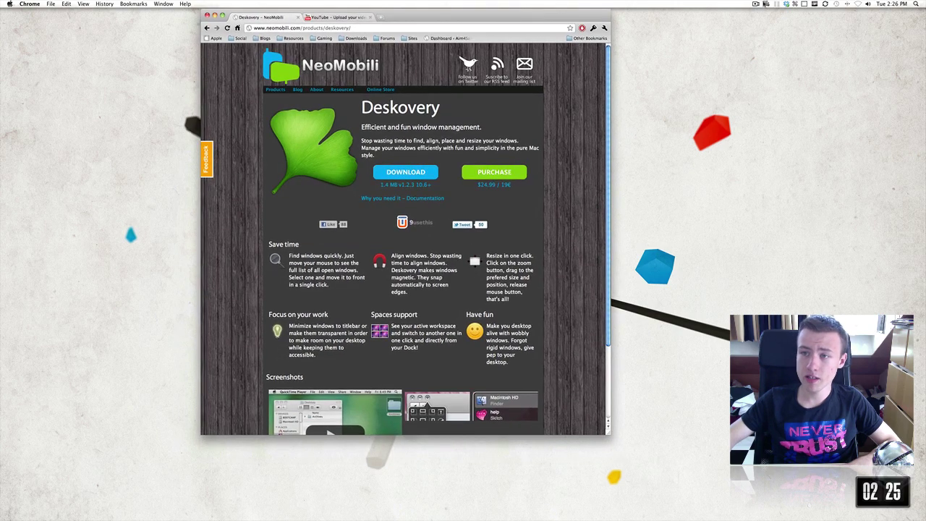
# Check the commands in Deskovery's menu bar item and widen the browser window.
pyautogui.click(766, 4)
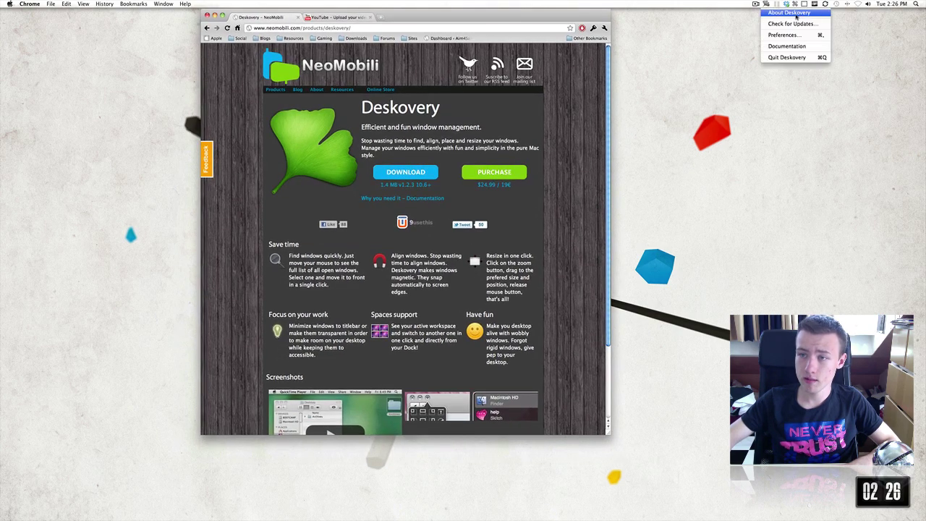
pyautogui.click(567, 19)
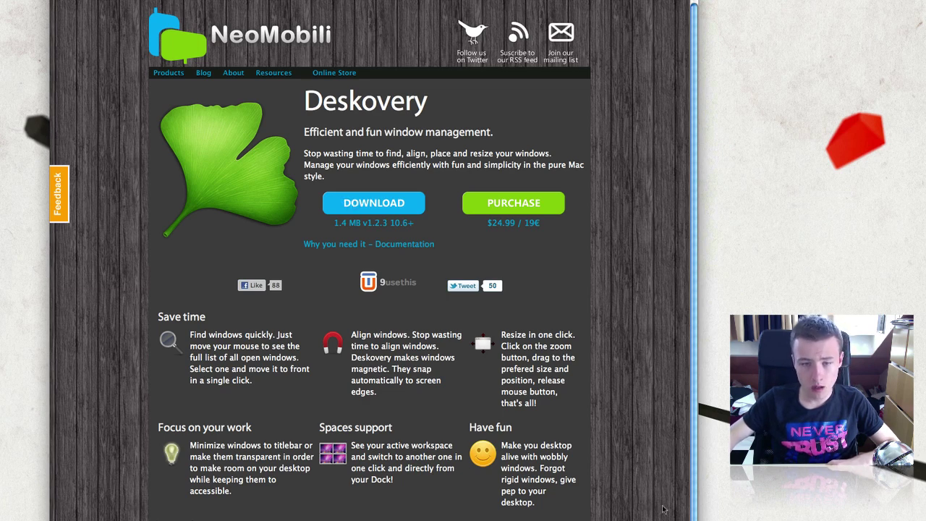
pyautogui.moveTo(698, 520); pyautogui.dragTo(725, 520)
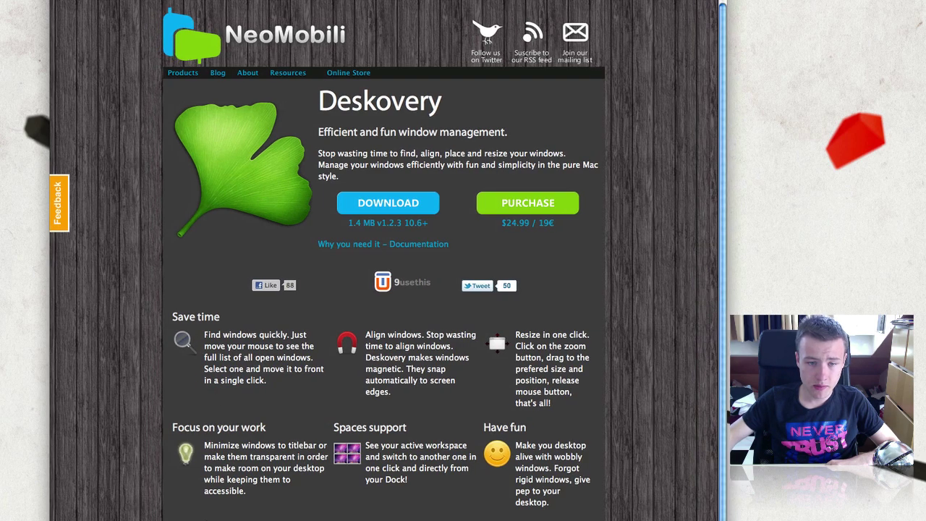
# Examine the product page's feature descriptions for finding, aligning and resizing windows and the fun effects.
pyautogui.moveTo(203, 334); pyautogui.dragTo(243, 335)
pyautogui.moveTo(387, 336); pyautogui.dragTo(419, 335)
pyautogui.click(588, 344)
pyautogui.moveTo(593, 335); pyautogui.dragTo(604, 361)
pyautogui.click(603, 362)
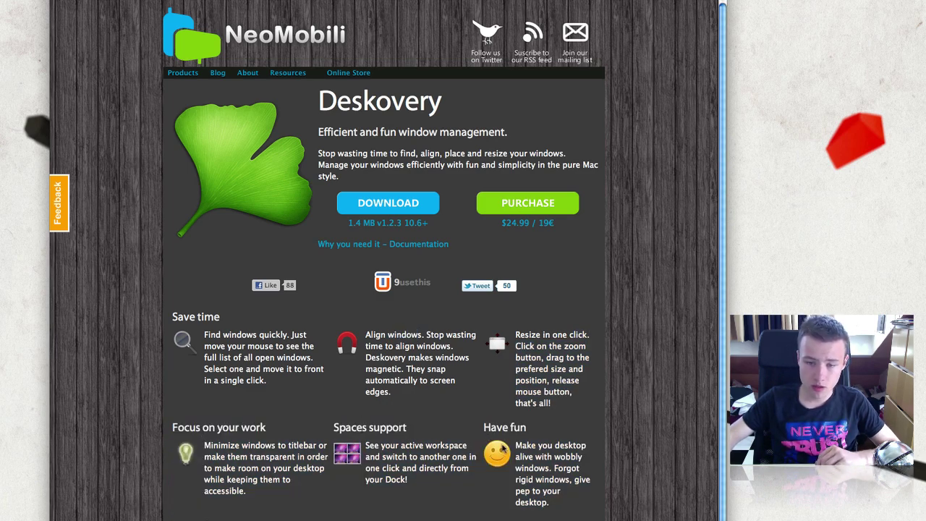
pyautogui.keyDown('shift'); pyautogui.click(560, 515); pyautogui.keyUp('shift')
pyautogui.click(651, 418)
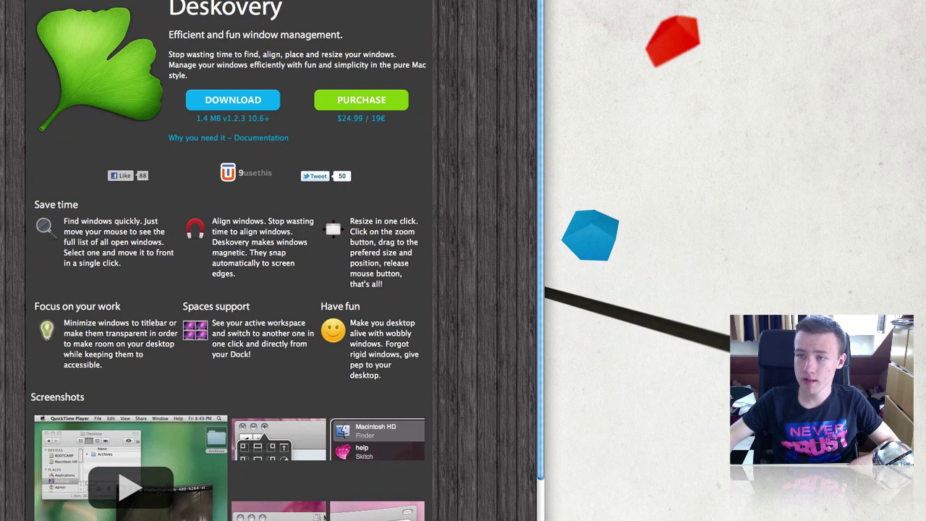
# Reposition the Preferences and browser windows, and disable magnetic windows in the Deskovery preferences.
pyautogui.moveTo(787, 42); pyautogui.dragTo(723, 48)
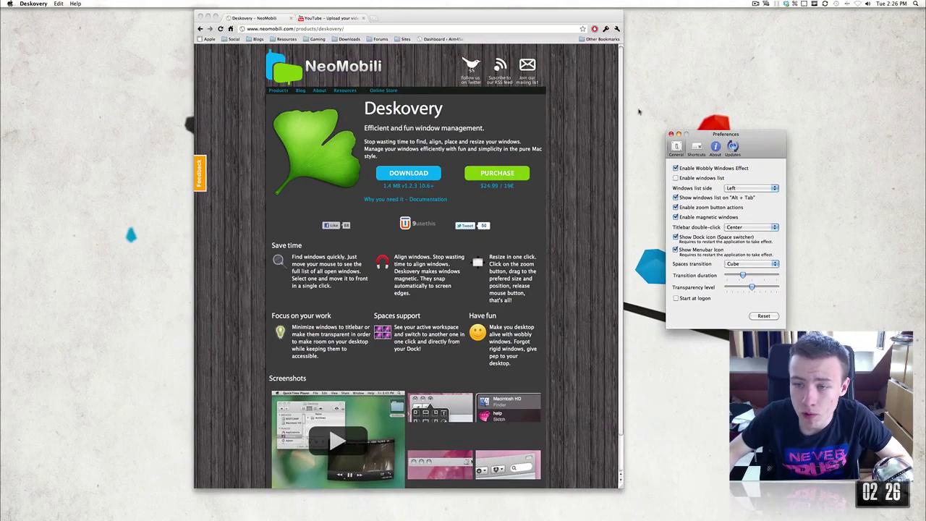
pyautogui.moveTo(539, 13); pyautogui.dragTo(551, 18)
pyautogui.click(728, 219)
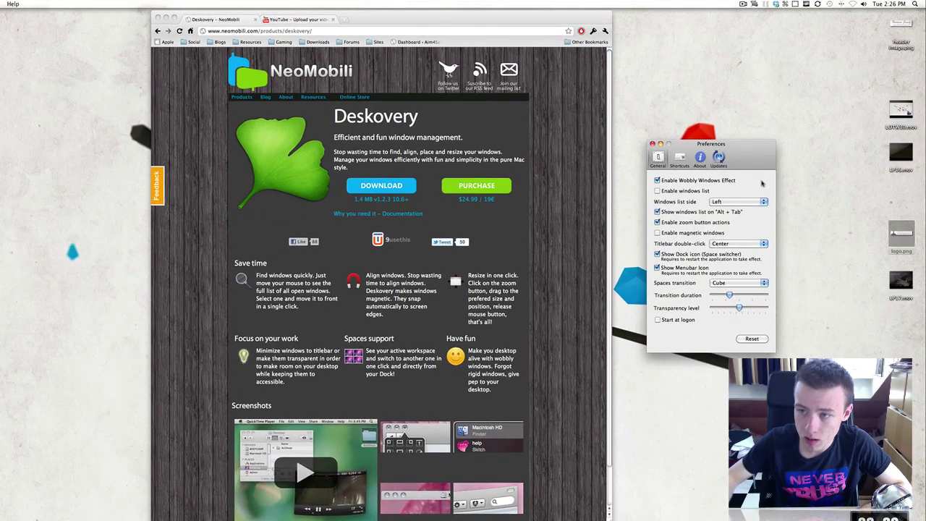
# Open logo.png from the desktop, move its window over the web page and bring the browser back to the front.
pyautogui.click(901, 229)
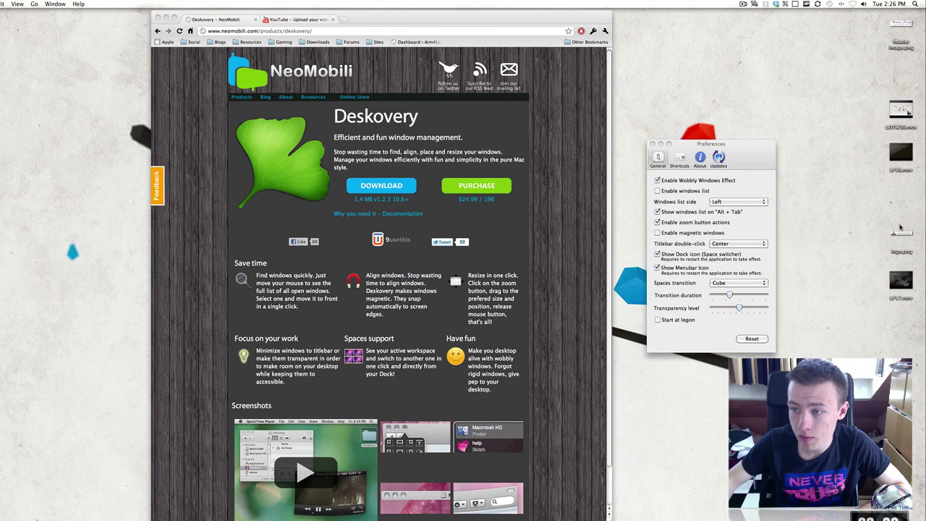
pyautogui.doubleClick(901, 232)
pyautogui.moveTo(71, 12); pyautogui.dragTo(317, 151)
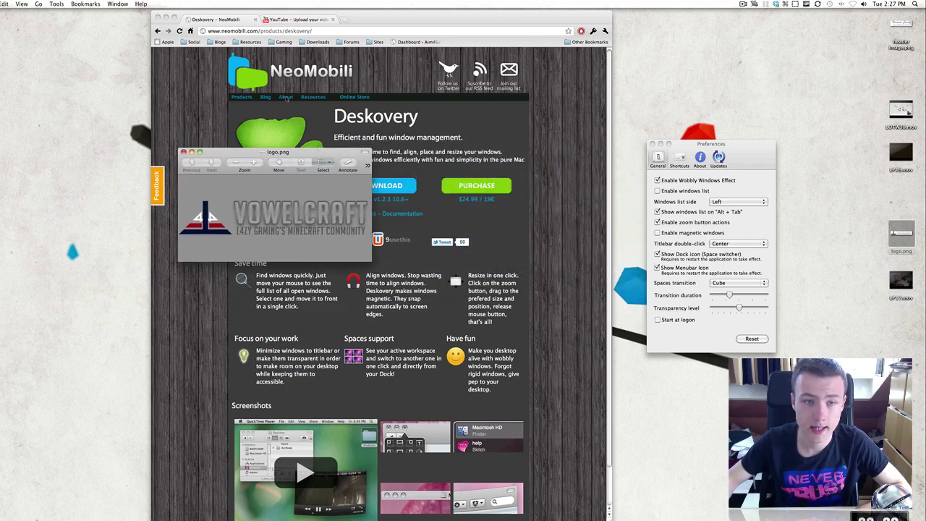
pyautogui.click(465, 18)
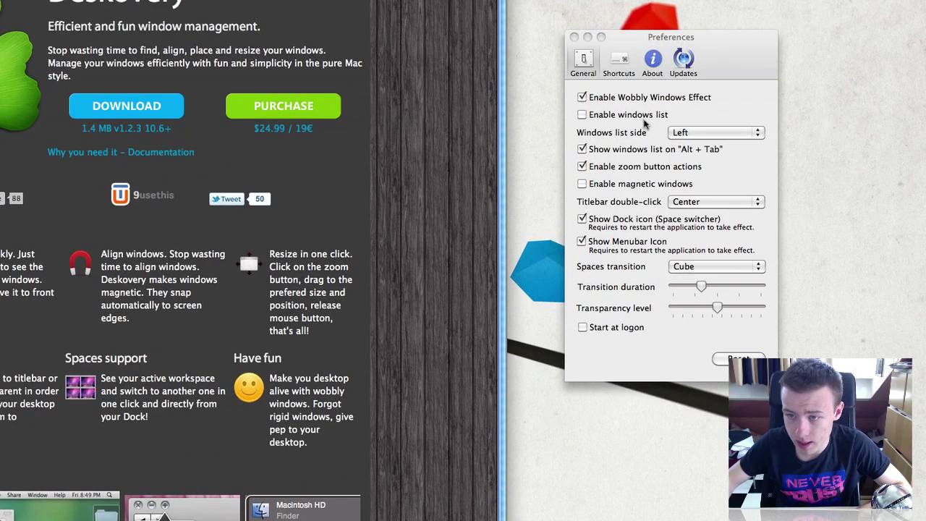
# Enable the windows list in the Deskovery preferences and keep its side set to Left.
pyautogui.click(676, 191)
pyautogui.click(726, 132)
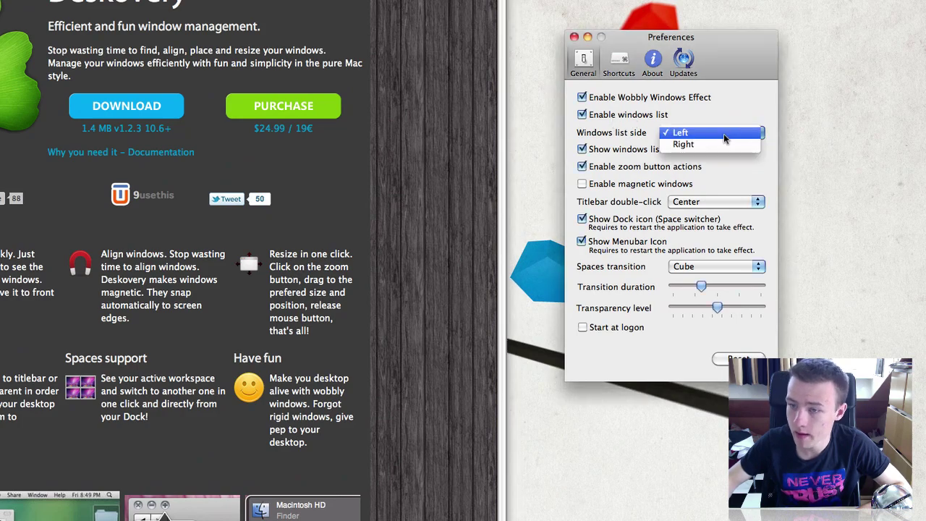
pyautogui.click(726, 132)
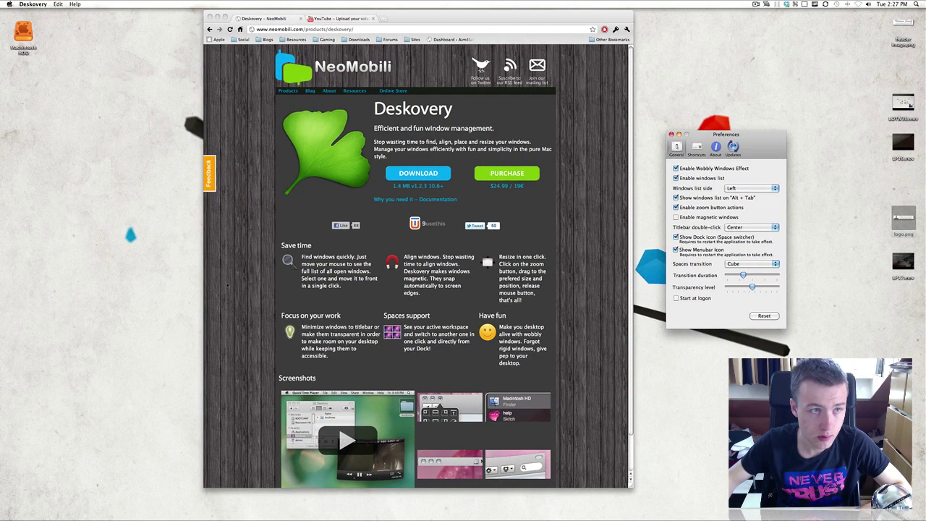
# Open a new Finder window, position it over the browser and move the Preferences window farther aside.
pyautogui.click(128, 244)
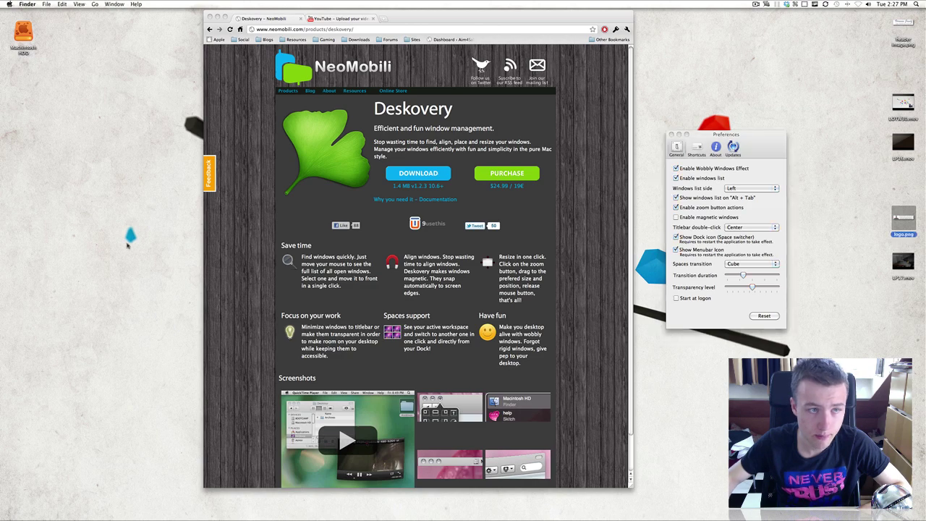
pyautogui.press('super+n')
pyautogui.moveTo(554, 139); pyautogui.dragTo(563, 148)
pyautogui.moveTo(778, 148); pyautogui.dragTo(846, 112)
# Reveal the windows list at the screen edge and use it to bring the logo.png window to the front.
pyautogui.moveTo(6, 45)
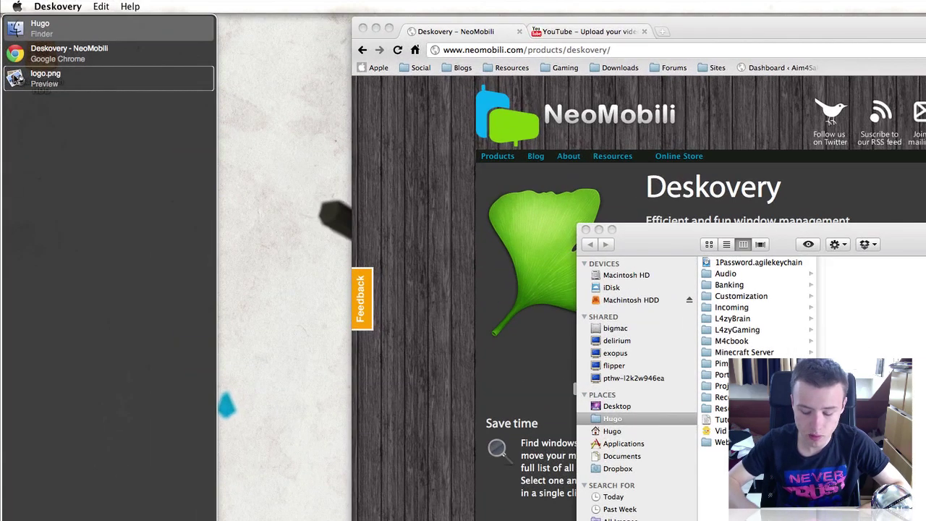
pyautogui.press('Escape')
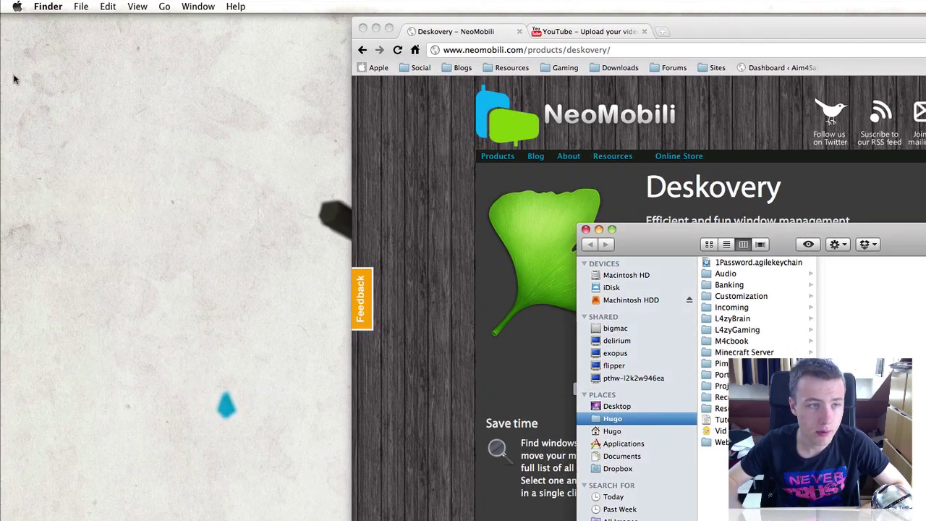
pyautogui.moveTo(2, 107)
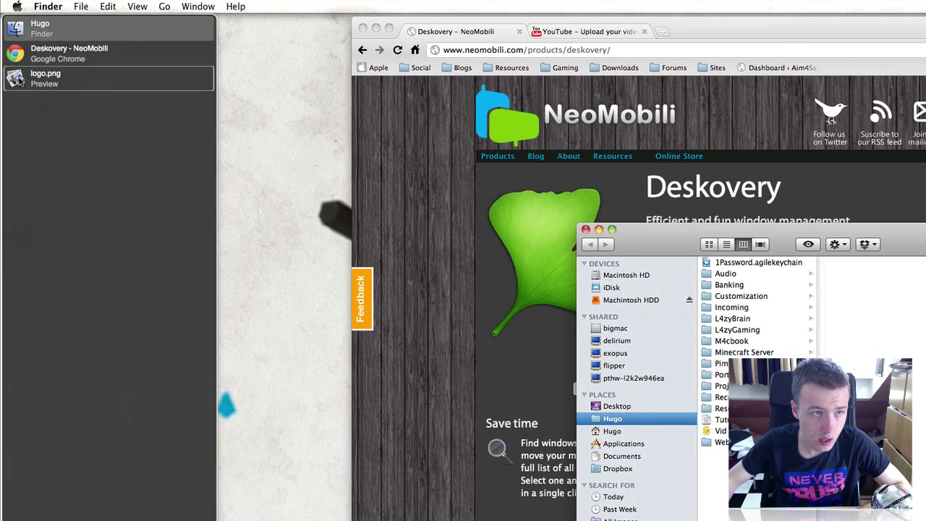
pyautogui.click(25, 53)
pyautogui.click(125, 115)
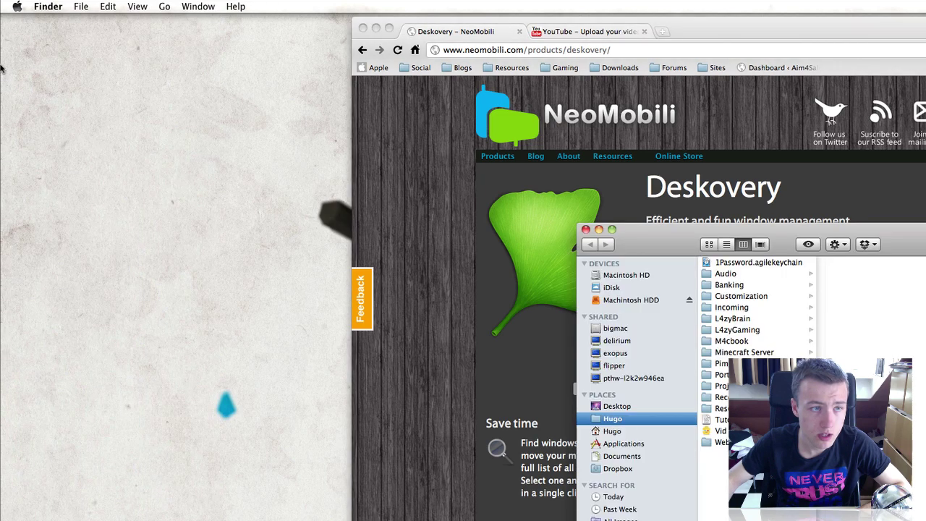
pyautogui.moveTo(0, 66)
pyautogui.click(35, 77)
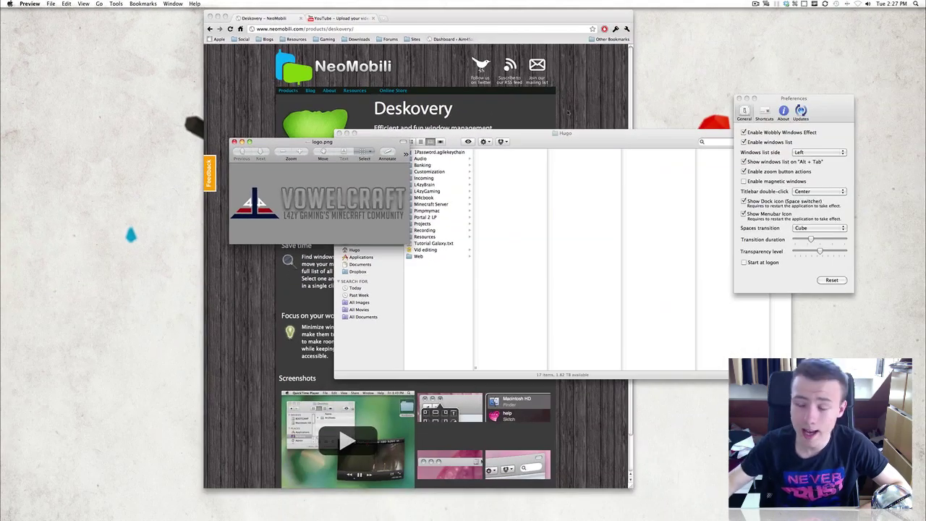
# Show all open windows with Exposé and return to the normal desktop, for comparison with the windows list.
pyautogui.press('F9')
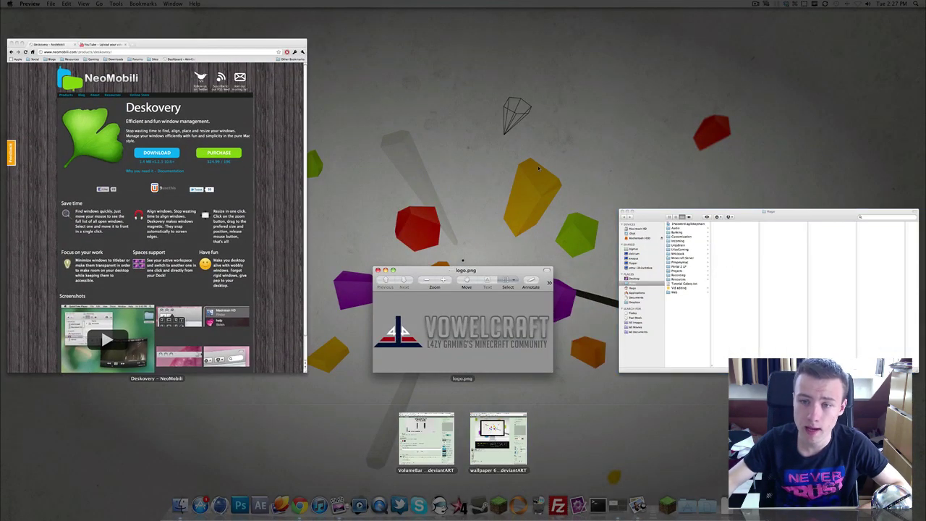
pyautogui.press('F9')
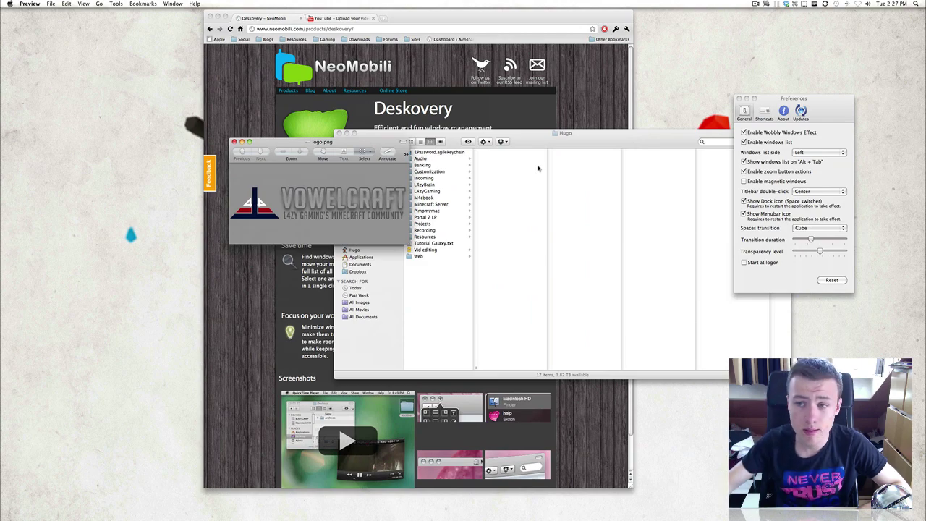
pyautogui.press('F9')
pyautogui.press('F9')
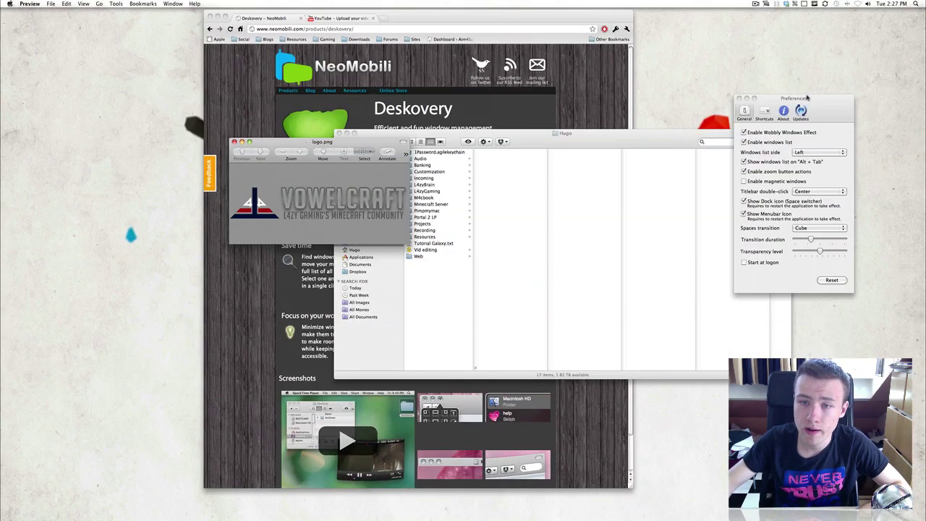
# Bring the Finder window forward, reveal the windows list once more and disable it in the preferences.
pyautogui.click(682, 132)
pyautogui.moveTo(1, 277)
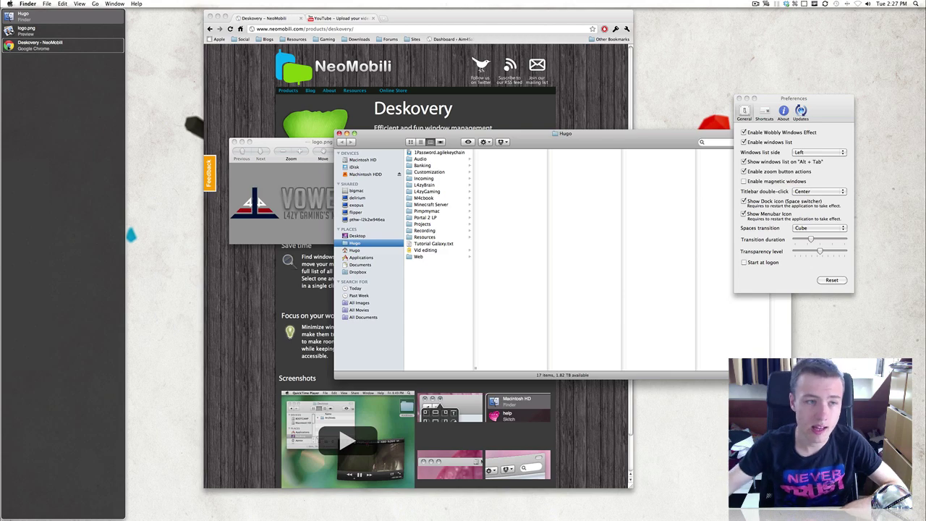
pyautogui.click(807, 154)
pyautogui.click(767, 151)
pyautogui.click(766, 142)
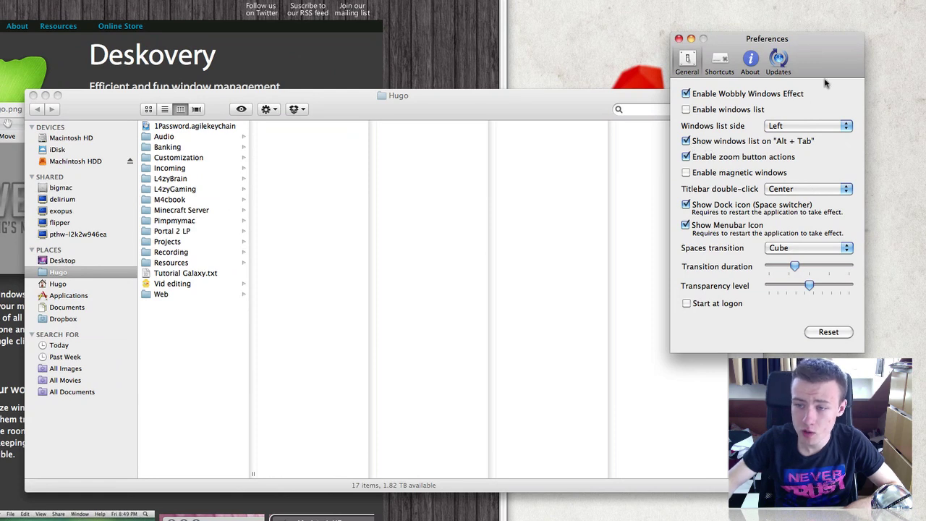
# Focus the Finder window and cycle through Deskovery's window switcher to bring logo.png to the front.
pyautogui.click(435, 109)
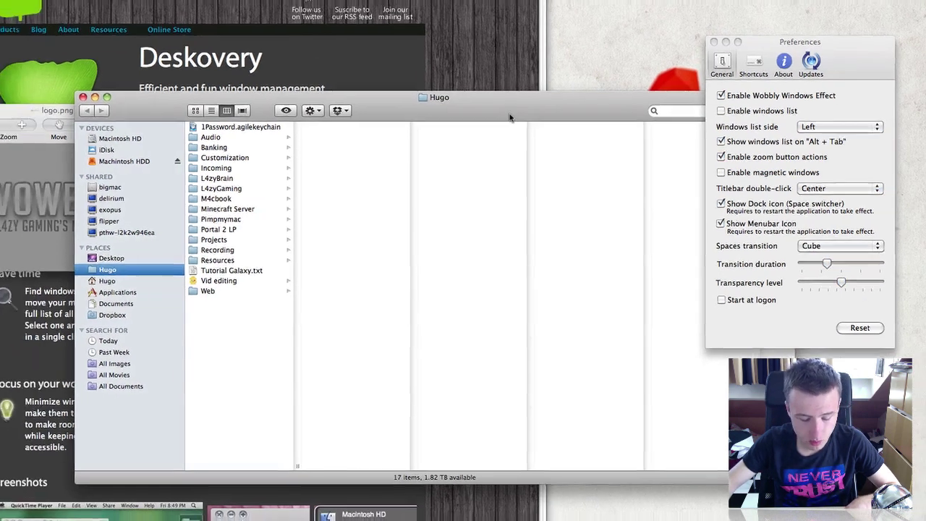
pyautogui.hotkey('alt', 'Tab')
pyautogui.hotkey('alt', 'Tab')
pyautogui.hotkey('alt', 'Tab')
pyautogui.hotkey('alt', 'Tab')
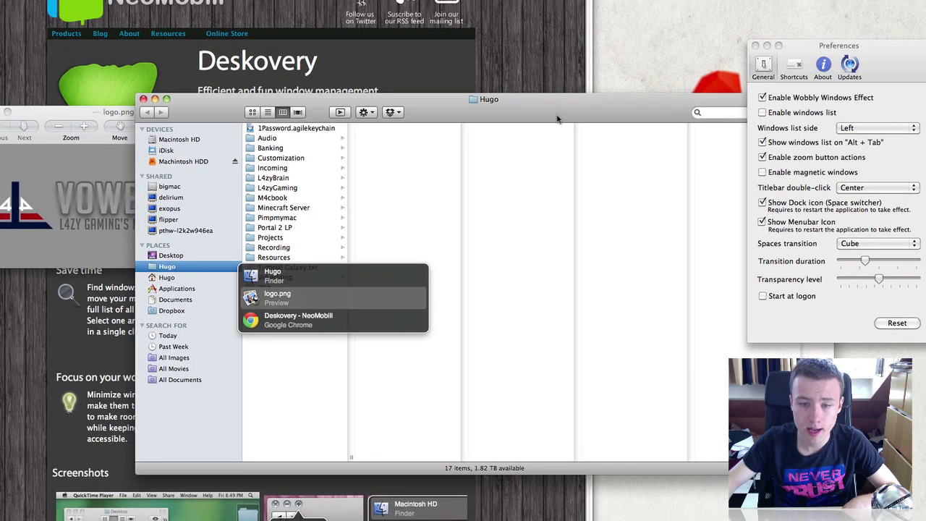
pyautogui.hotkey('alt', 'Tab')
pyautogui.hotkey('alt', 'Tab')
pyautogui.hotkey('alt', 'Tab')
pyautogui.hotkey('alt', 'Tab')
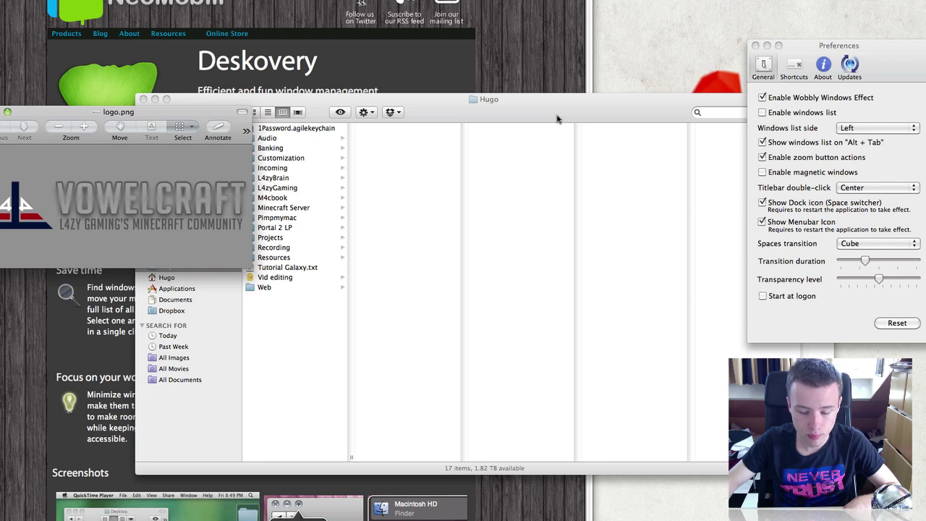
# Switch to the browser with the window switcher, and pick logo.png from its list to bring it forward.
pyautogui.hotkey('alt', 'Tab')
pyautogui.hotkey('alt', 'Tab')
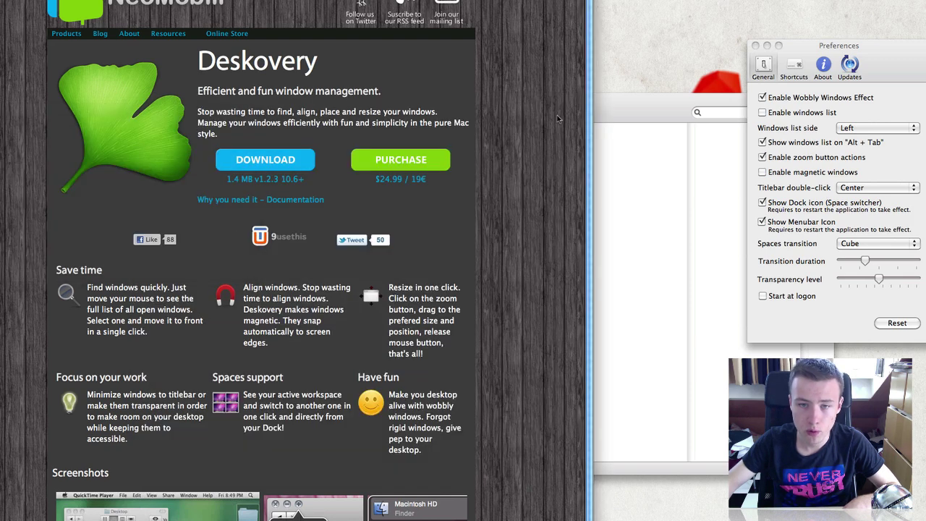
pyautogui.hotkey('alt', 'Tab')
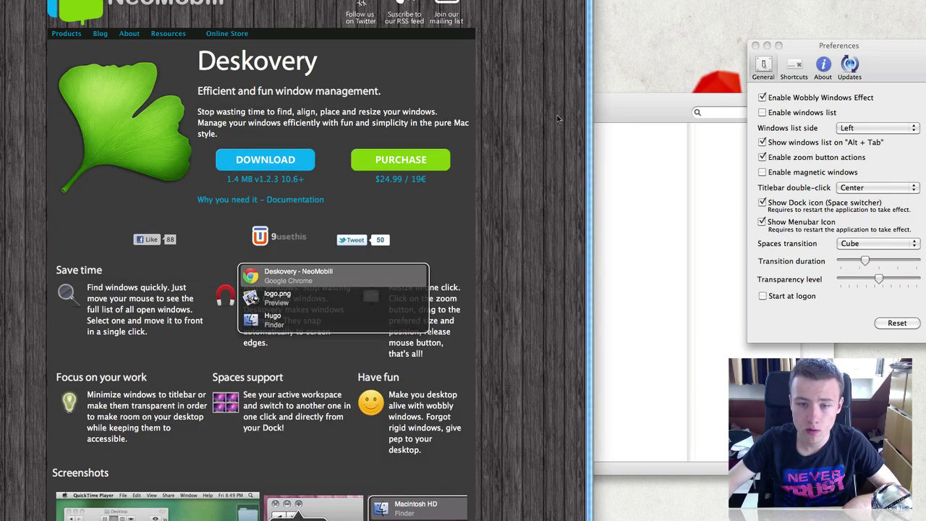
pyautogui.click(352, 304)
# Disable the Dock icon (Space switcher) and the windows list on "Alt + Tab" in the preferences.
pyautogui.click(803, 205)
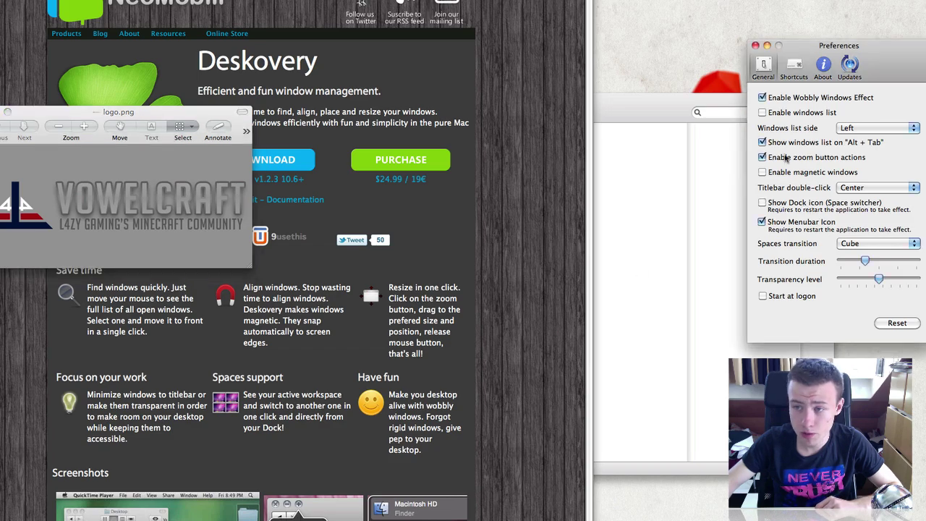
pyautogui.click(791, 144)
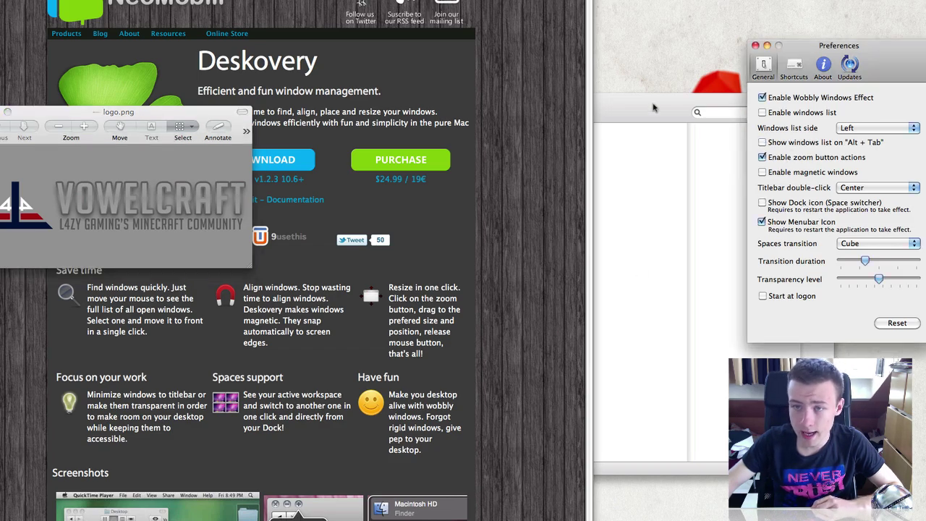
# Move the browser window and tile it to the screen's upper-left quarter, then its upper half, with the zoom button actions.
pyautogui.moveTo(487, 19); pyautogui.dragTo(401, 28)
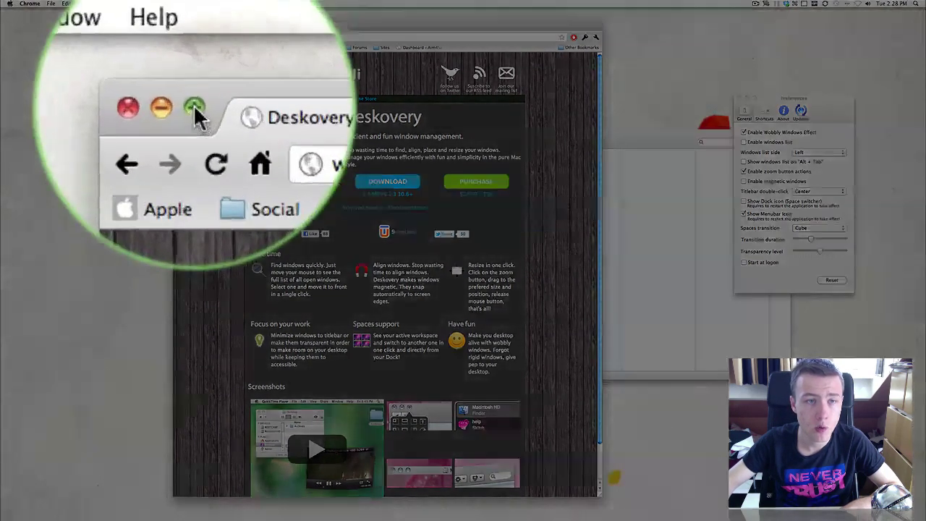
pyautogui.moveTo(194, 25)
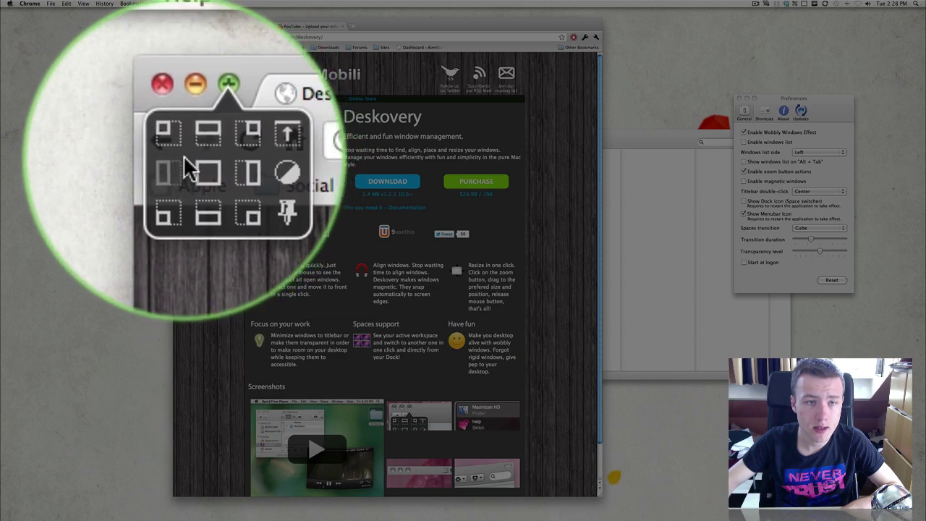
pyautogui.click(181, 155)
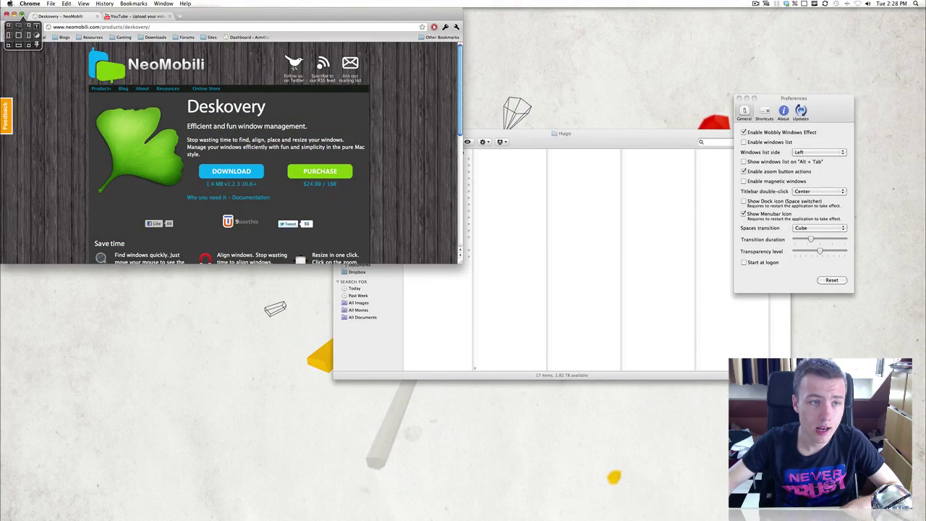
pyautogui.click(19, 26)
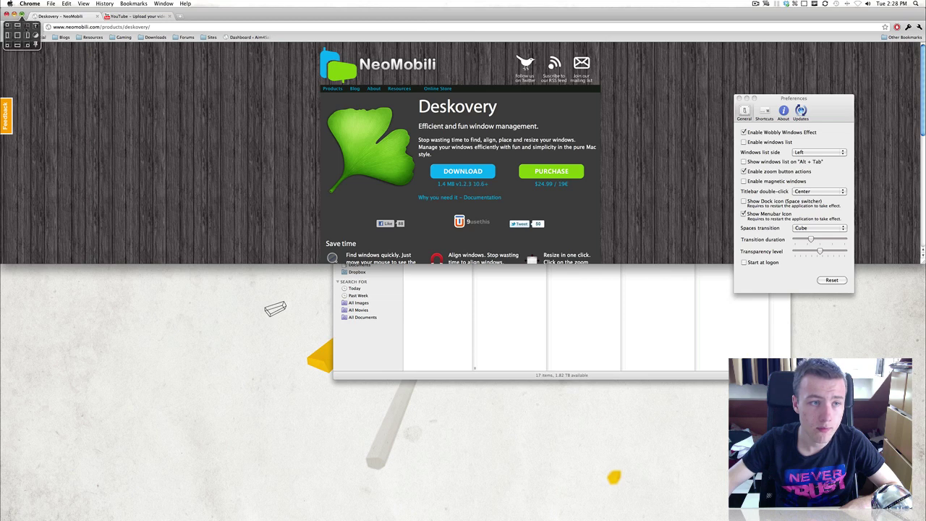
# Tile the browser window to the right half of the screen, then to the left half, with the zoom button actions.
pyautogui.click(17, 26)
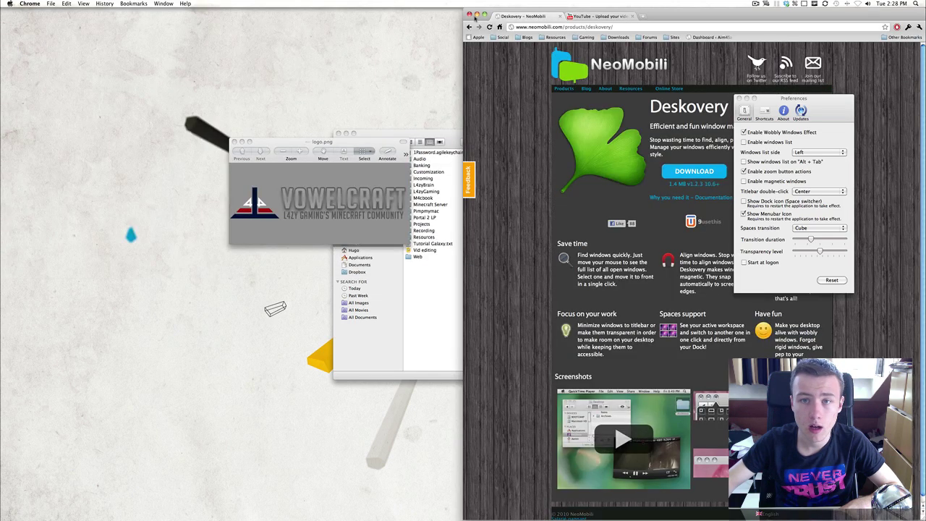
pyautogui.moveTo(484, 15)
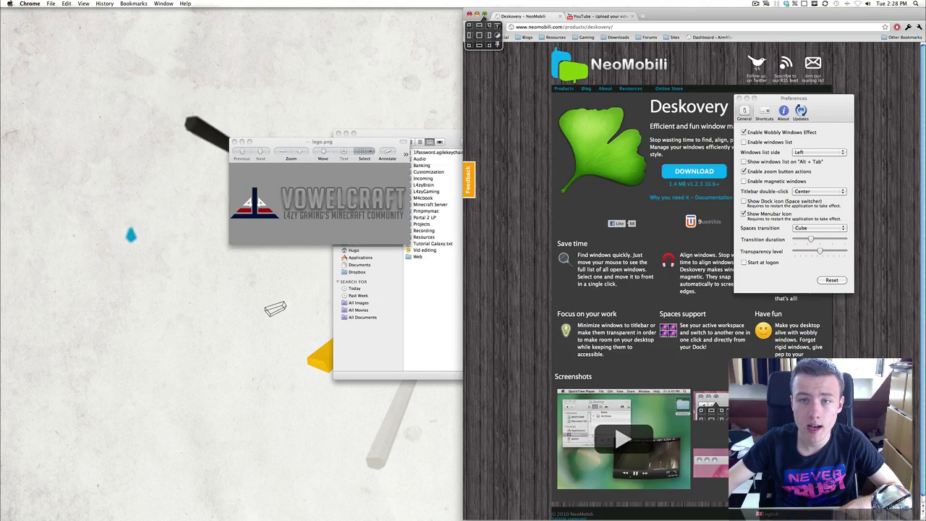
pyautogui.click(470, 34)
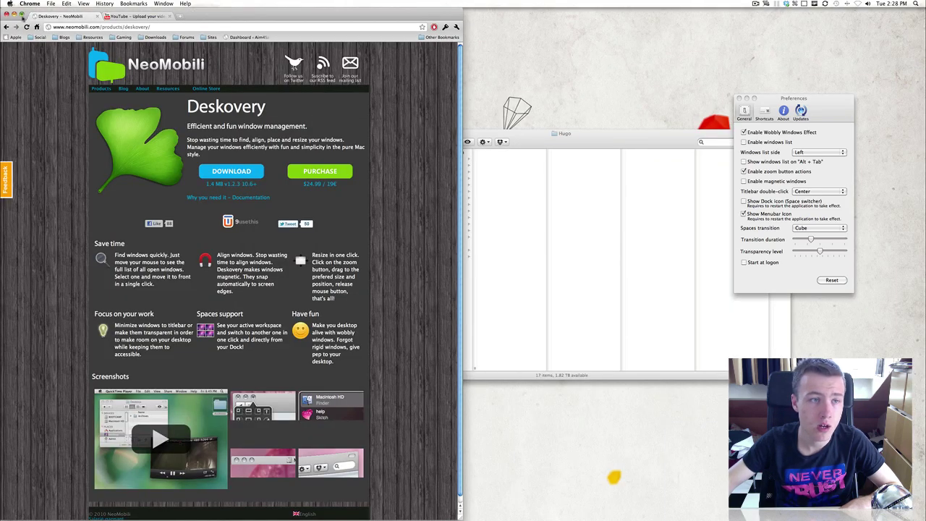
# Expand the browser window to the full screen and resize it to the lower half with the zoom button actions.
pyautogui.moveTo(22, 14)
pyautogui.click(16, 37)
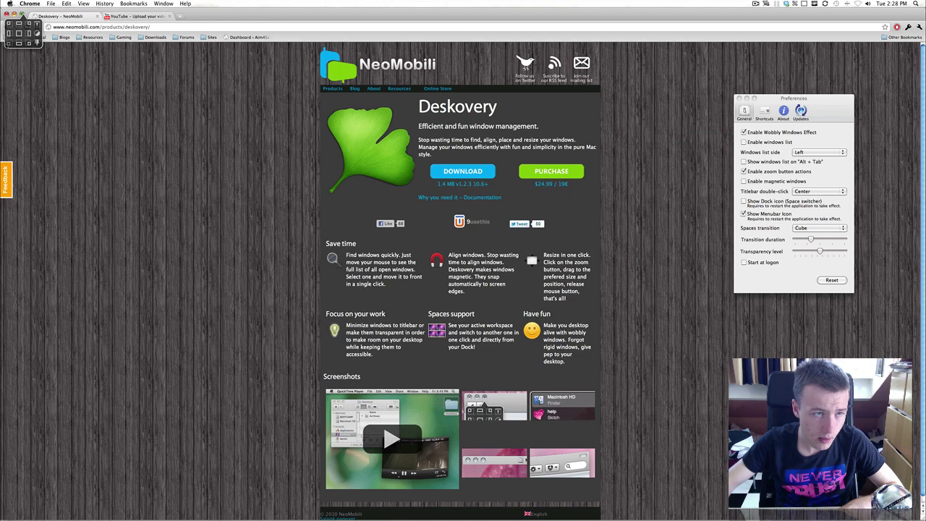
pyautogui.click(20, 43)
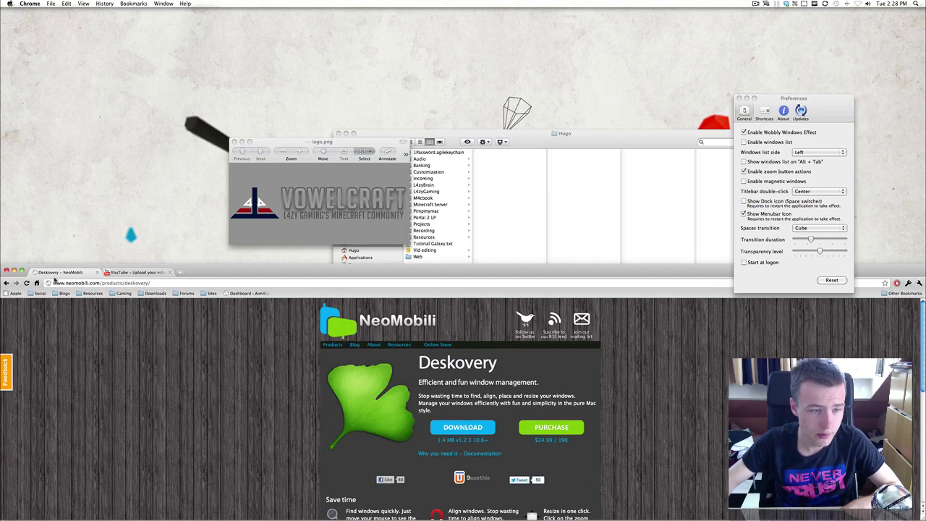
# Make the browser window transparent and move it up over the logo.png and Finder windows.
pyautogui.moveTo(22, 273)
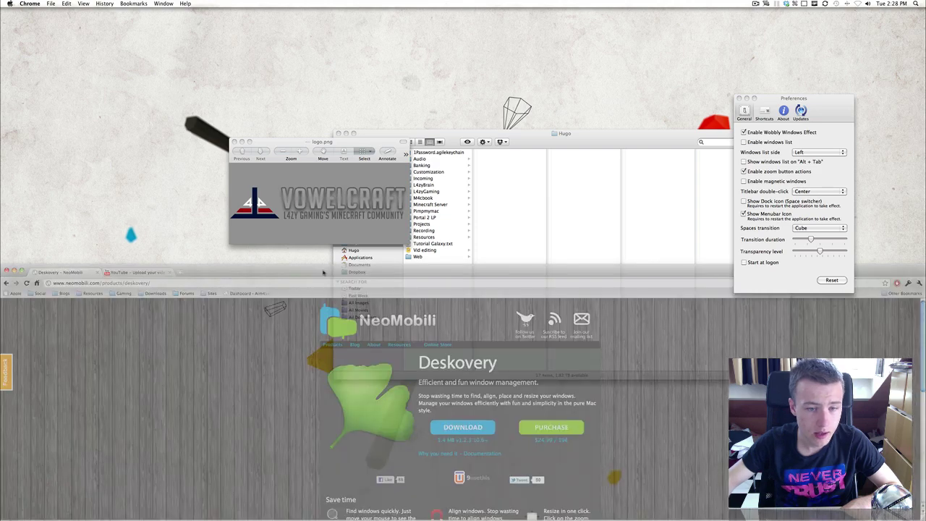
pyautogui.moveTo(322, 272); pyautogui.dragTo(320, 96)
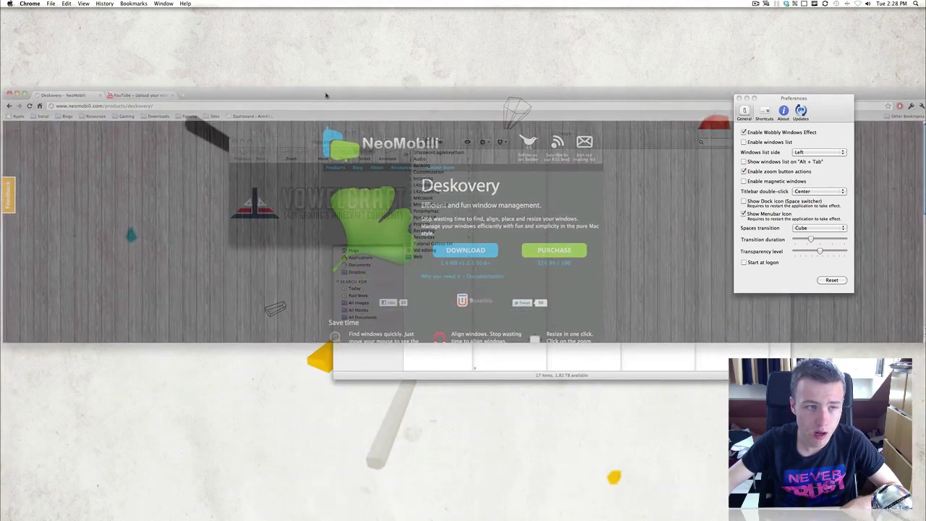
# Make the browser window opaque and collapsed to its titlebar, and snap it to the left half of the screen.
pyautogui.moveTo(22, 95)
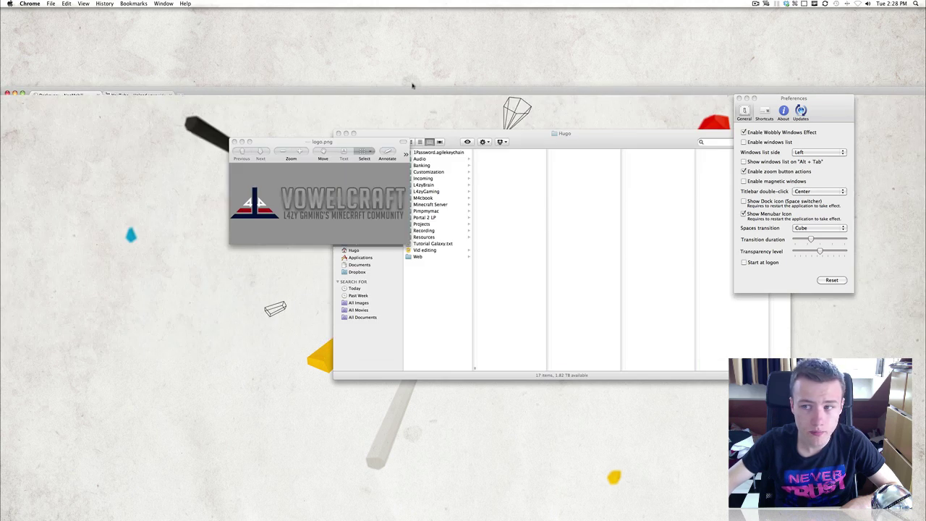
pyautogui.moveTo(22, 95)
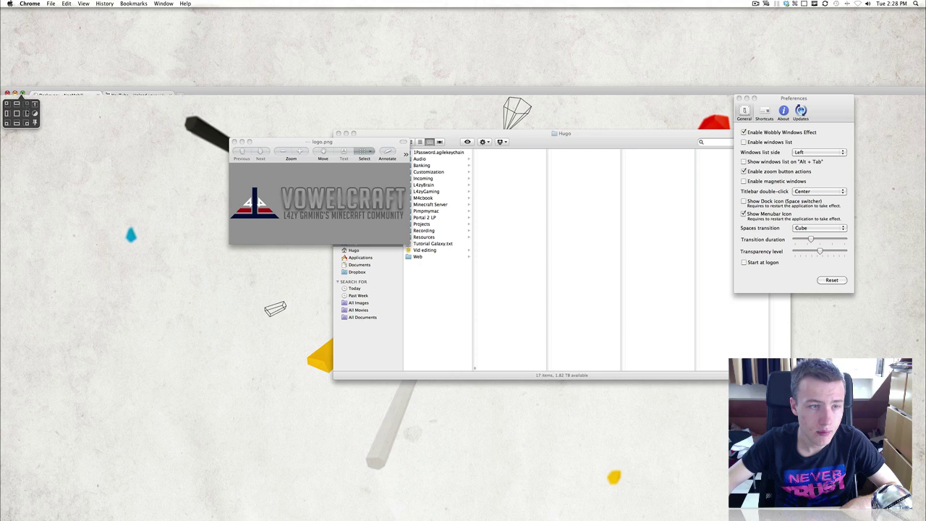
pyautogui.click(9, 115)
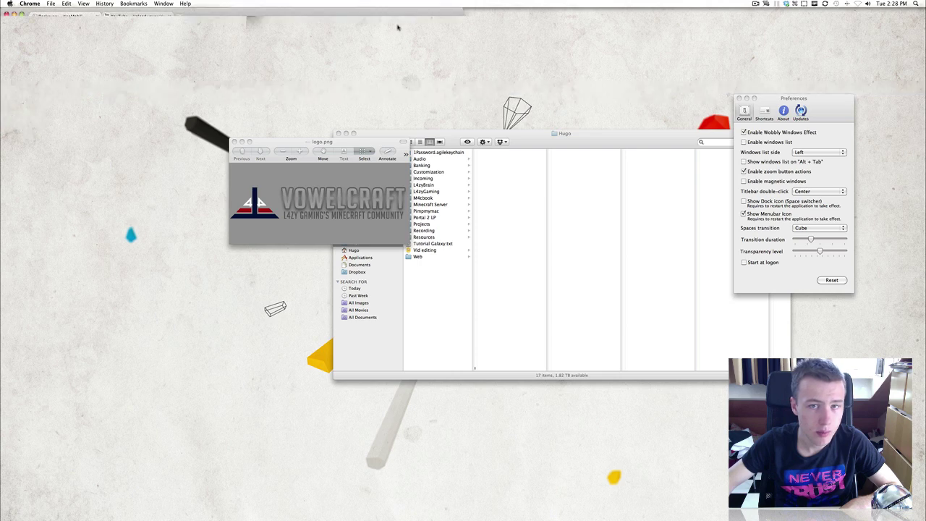
# Move the collapsed browser titlebar around the upper part of the desktop.
pyautogui.moveTo(183, 13); pyautogui.dragTo(425, 59)
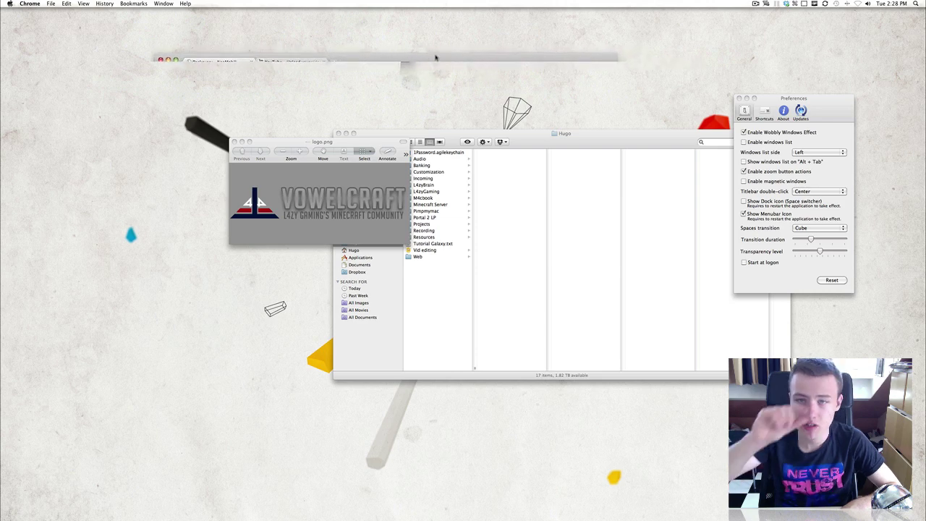
pyautogui.moveTo(435, 58); pyautogui.dragTo(351, 105)
pyautogui.moveTo(398, 78); pyautogui.dragTo(584, 95)
pyautogui.moveTo(559, 121); pyautogui.dragTo(483, 71)
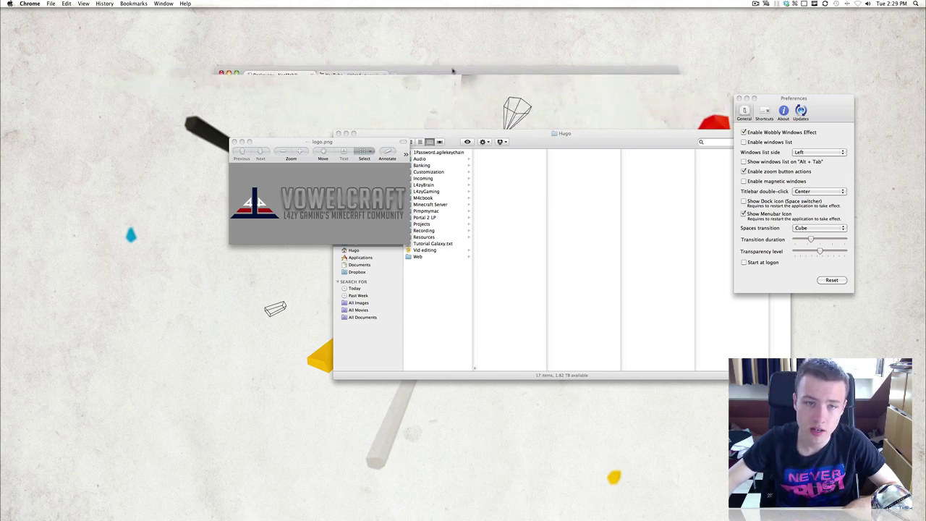
pyautogui.moveTo(236, 73); pyautogui.dragTo(250, 83)
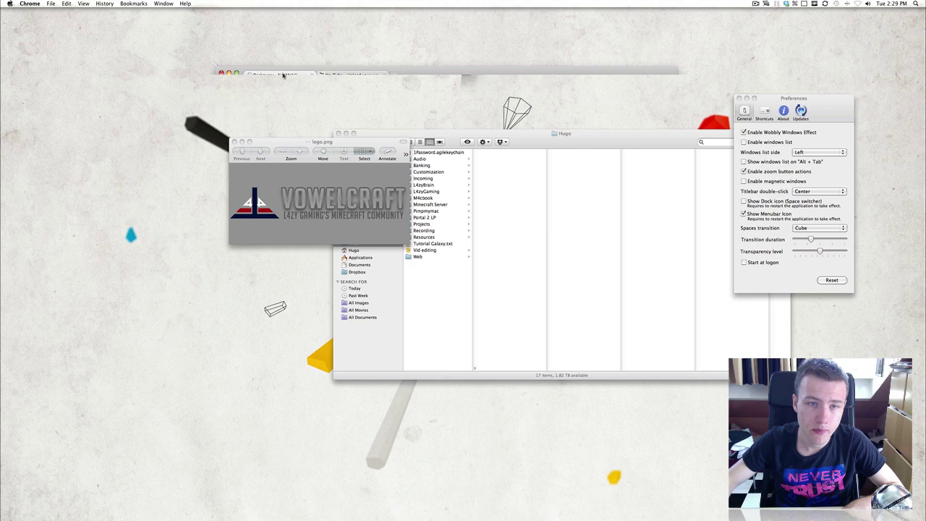
pyautogui.moveTo(519, 80); pyautogui.dragTo(522, 32)
pyautogui.moveTo(240, 28); pyautogui.dragTo(253, 39)
pyautogui.moveTo(485, 26); pyautogui.dragTo(354, 92)
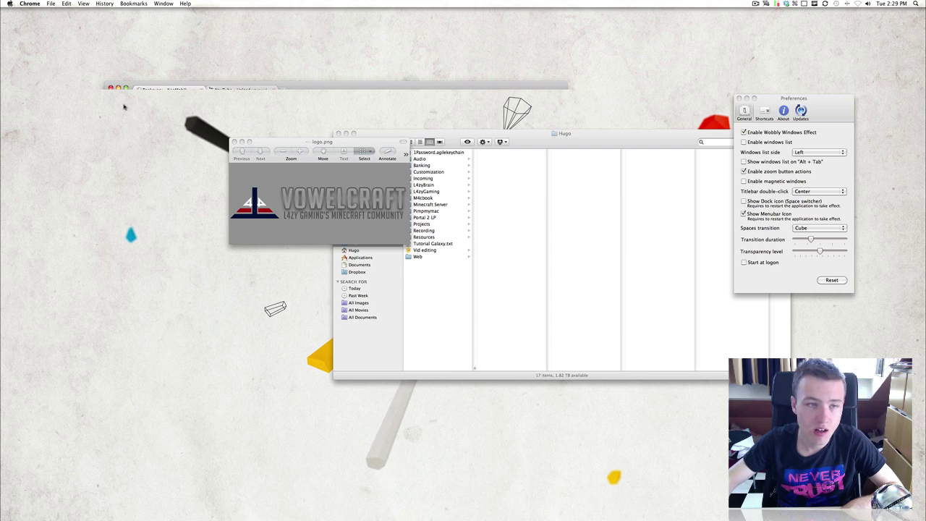
pyautogui.moveTo(530, 97); pyautogui.dragTo(534, 73)
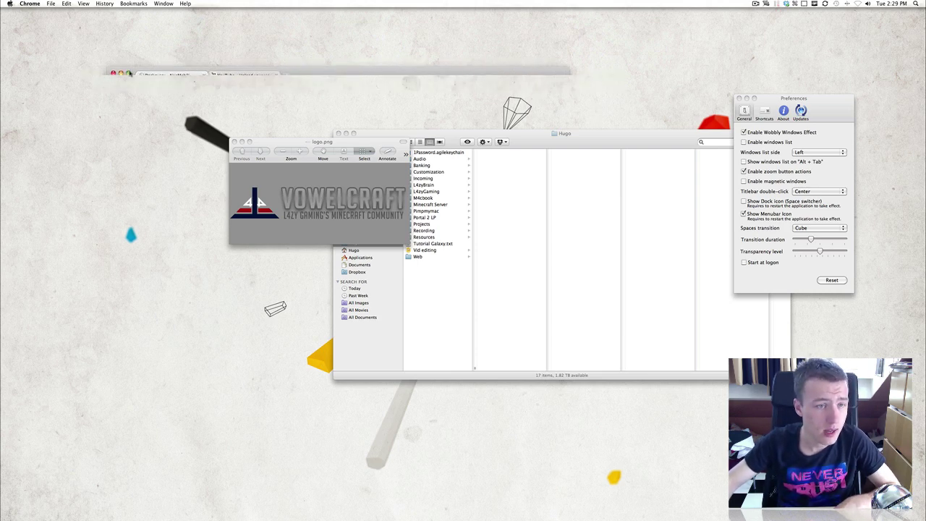
# Expand the browser window from its titlebar and move it up to just below the menu bar.
pyautogui.click(144, 86)
pyautogui.moveTo(422, 66); pyautogui.dragTo(425, 17)
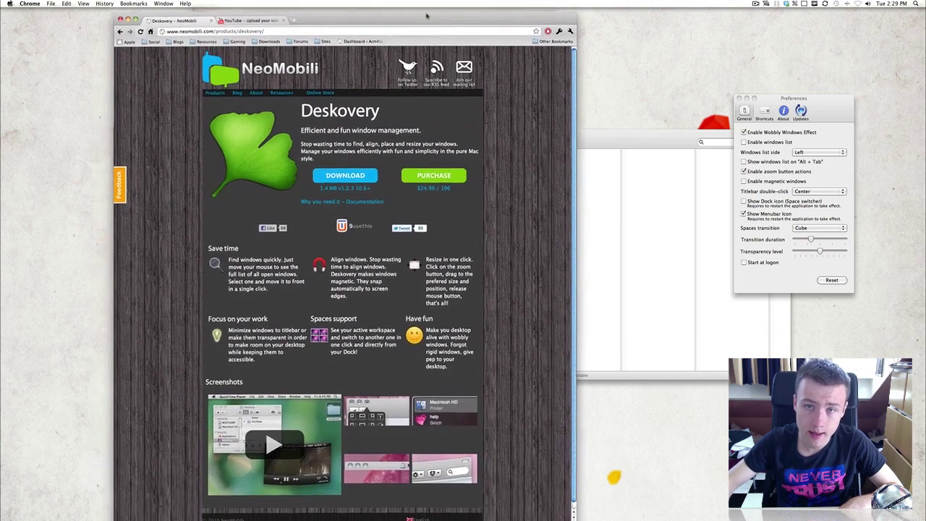
pyautogui.moveTo(138, 16)
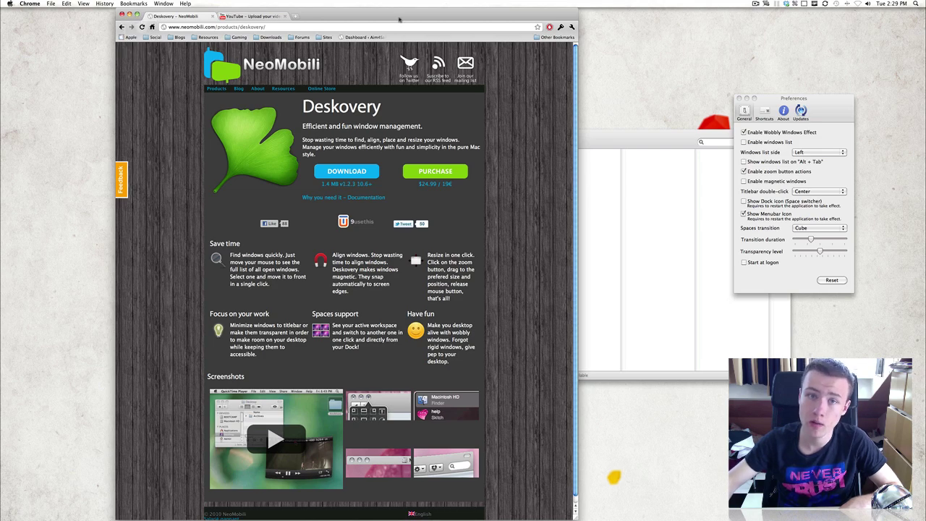
# Place the Finder window on the right half of the screen and the browser window on the left half.
pyautogui.moveTo(654, 136); pyautogui.dragTo(925, 81)
pyautogui.moveTo(410, 19); pyautogui.dragTo(1, 22)
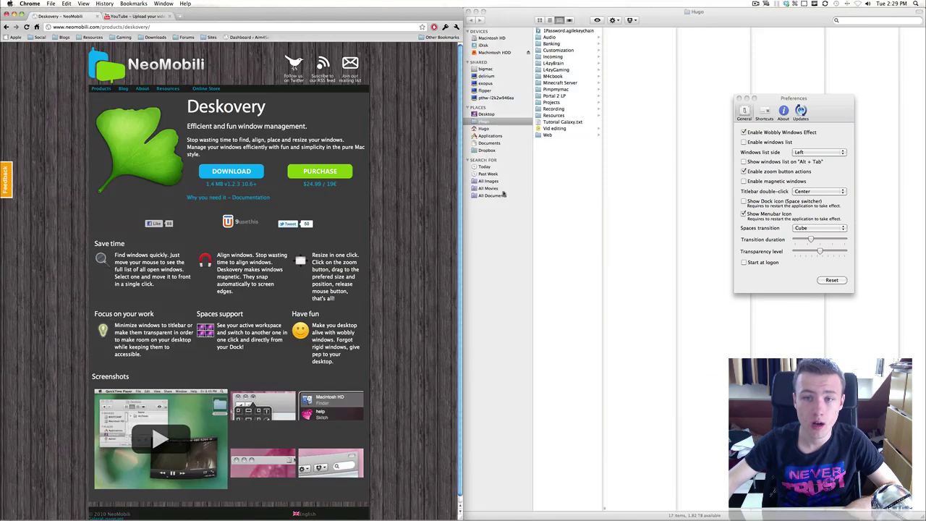
# Close the Finder window, then move the browser window toward the middle of the desktop and shorten it slightly.
pyautogui.click(468, 12)
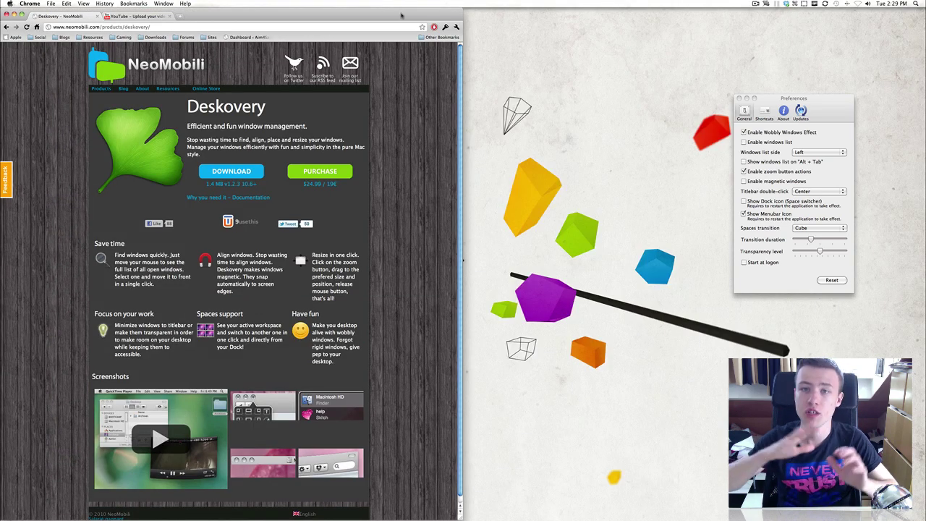
pyautogui.moveTo(388, 13); pyautogui.dragTo(563, 11)
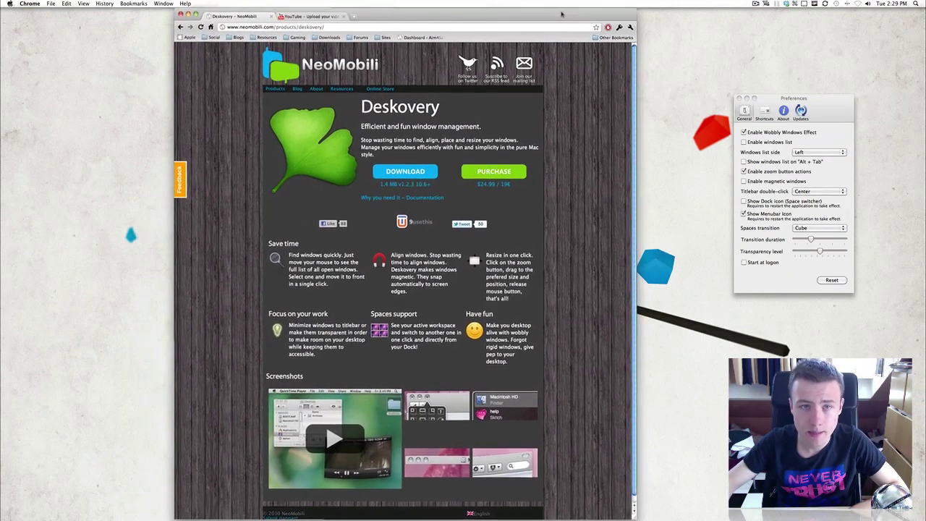
pyautogui.moveTo(636, 518); pyautogui.dragTo(632, 489)
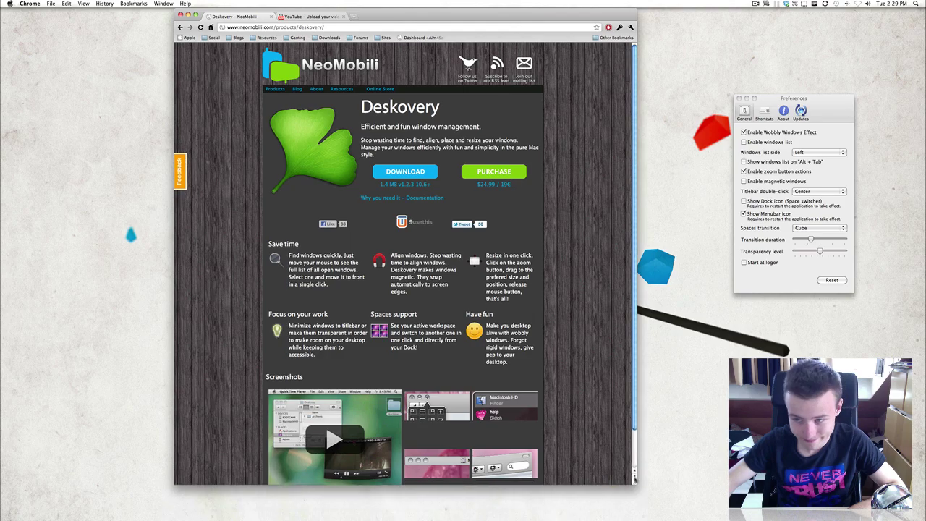
# Enable magnetic windows in the preferences and try it by moving the browser window toward the desktop's upper-left corner.
pyautogui.click(784, 283)
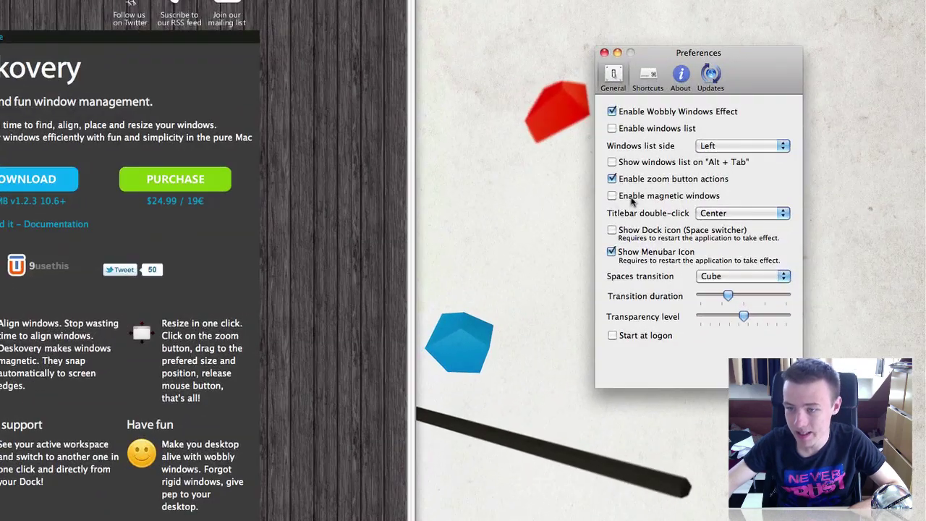
pyautogui.click(632, 199)
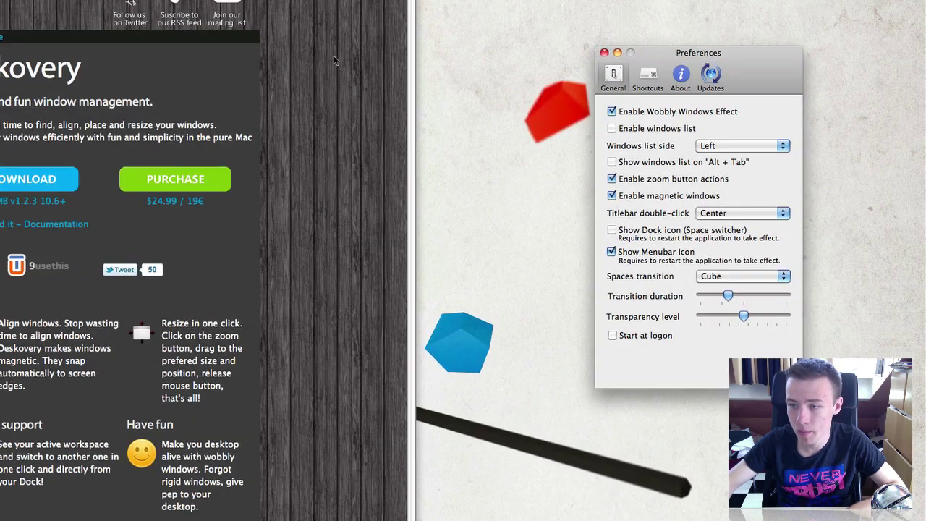
pyautogui.moveTo(495, 16); pyautogui.dragTo(355, 35)
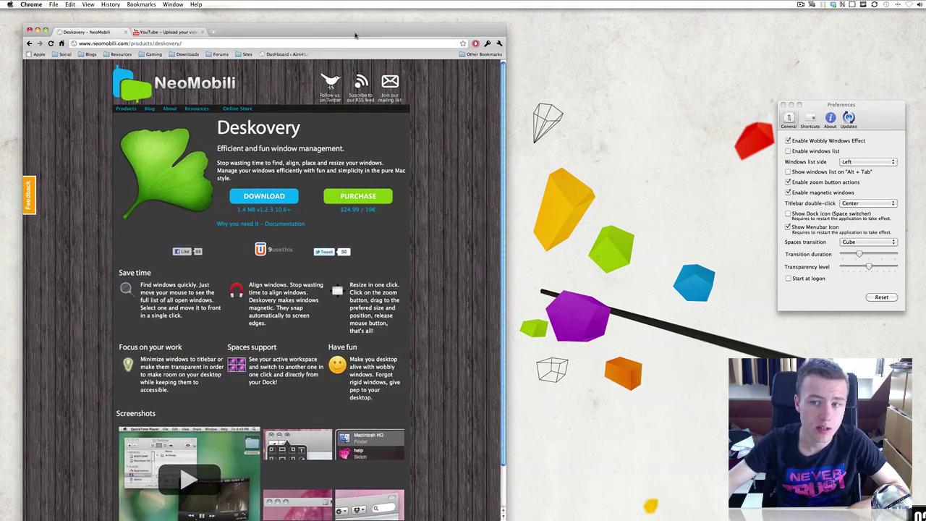
# Disable magnetic windows and review the titlebar double-click options, keeping Center.
pyautogui.click(819, 194)
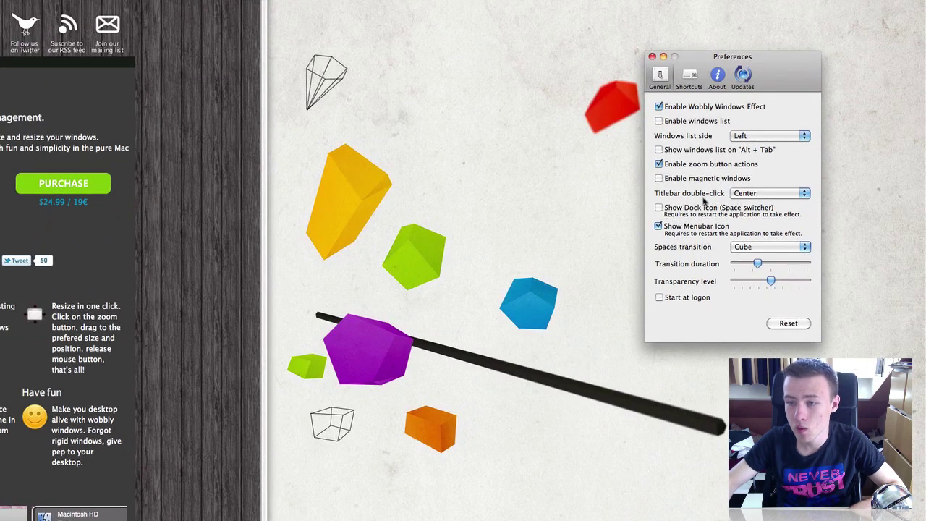
pyautogui.click(747, 194)
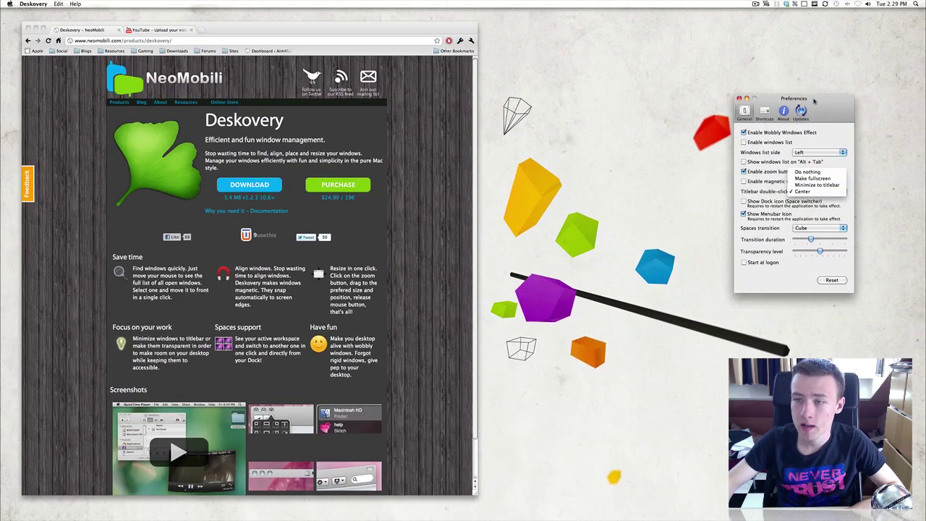
pyautogui.click(760, 193)
# Move the browser window toward the middle, bring logo.png forward from the all-windows overview and place it over the browser.
pyautogui.moveTo(375, 30); pyautogui.dragTo(446, 24)
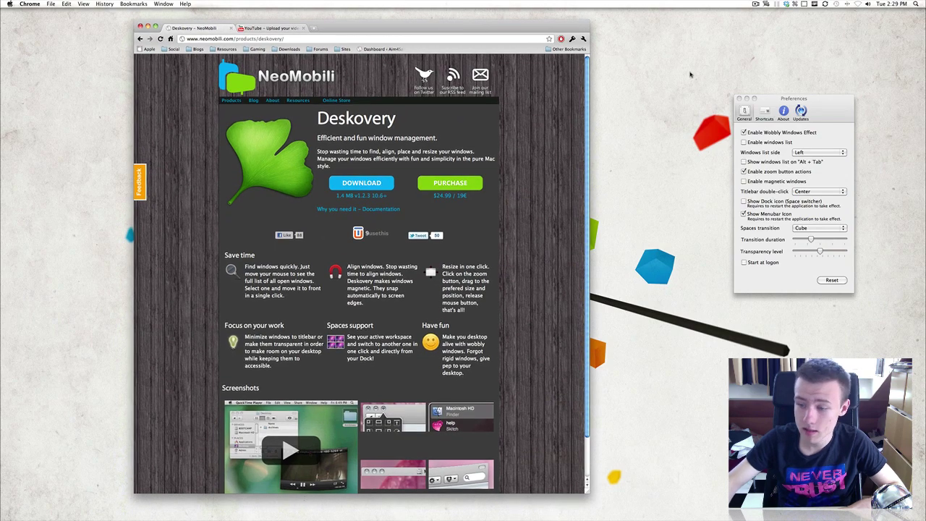
pyautogui.press('F3')
pyautogui.click(696, 319)
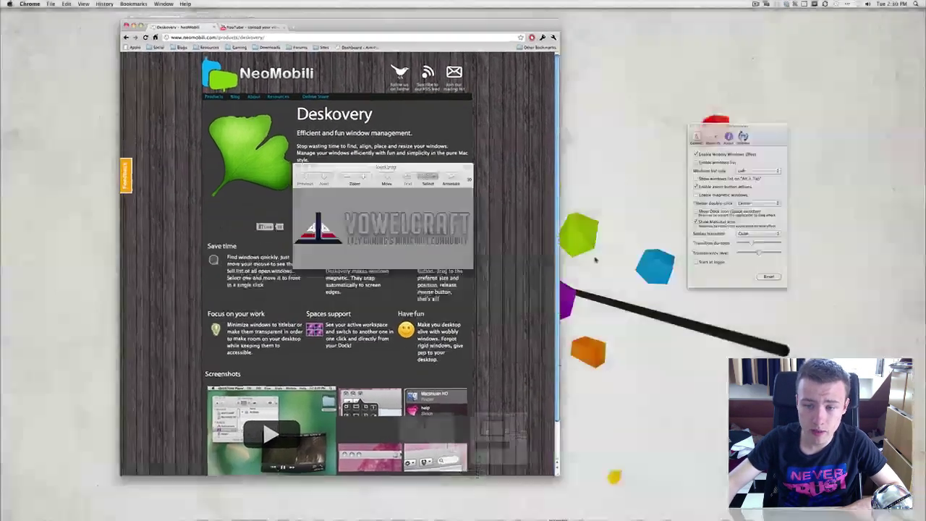
pyautogui.moveTo(366, 149); pyautogui.dragTo(511, 221)
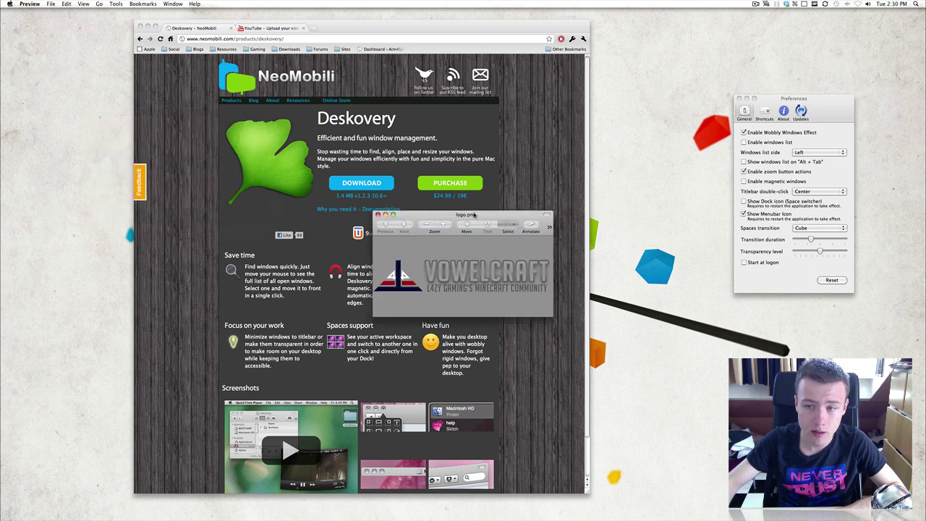
# Set the titlebar double-click action to "Minimize to titlebar".
pyautogui.click(821, 192)
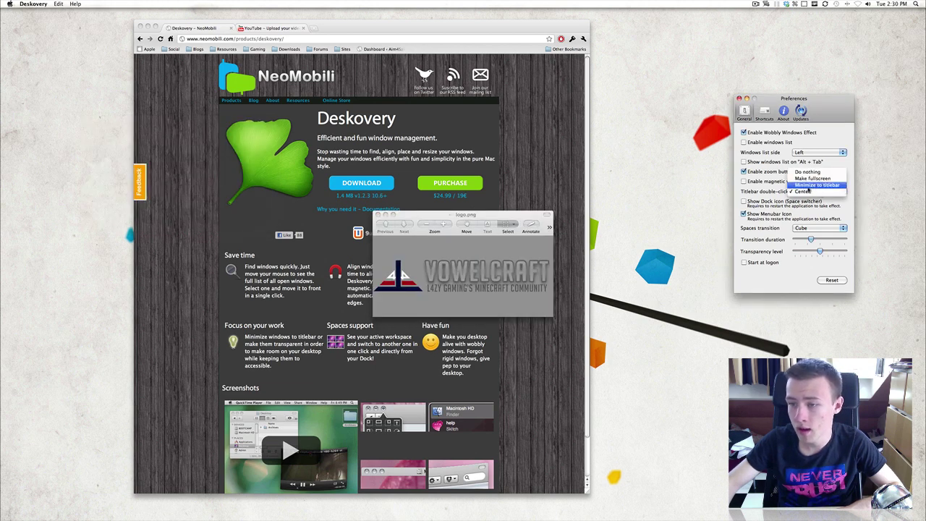
pyautogui.click(815, 185)
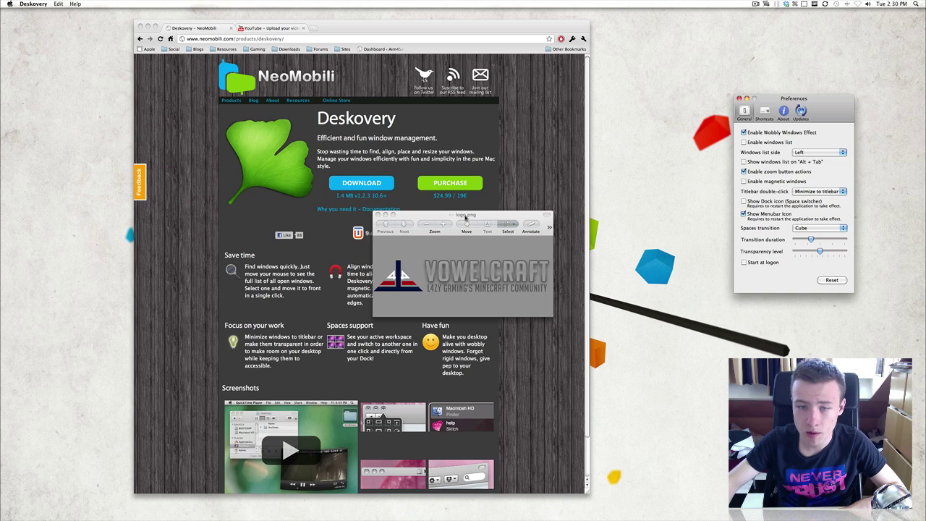
# Minimize the logo.png window to its titlebar, move it toward the browser's right edge and restore it.
pyautogui.doubleClick(466, 216)
pyautogui.moveTo(466, 216); pyautogui.dragTo(544, 189)
pyautogui.doubleClick(545, 189)
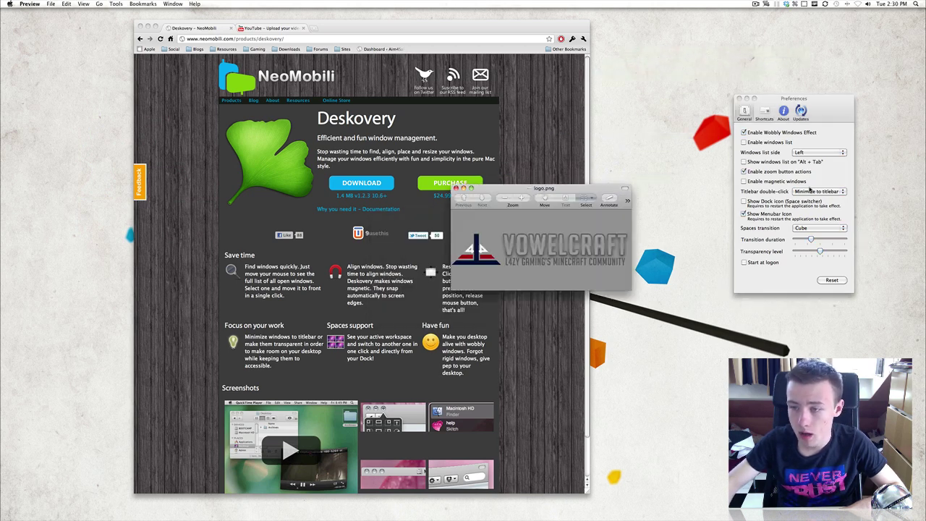
# Set the titlebar double-click action to "Make fullscreen" and try it twice on the logo.png window, moving the window down in between.
pyautogui.click(809, 191)
pyautogui.click(812, 185)
pyautogui.doubleClick(572, 189)
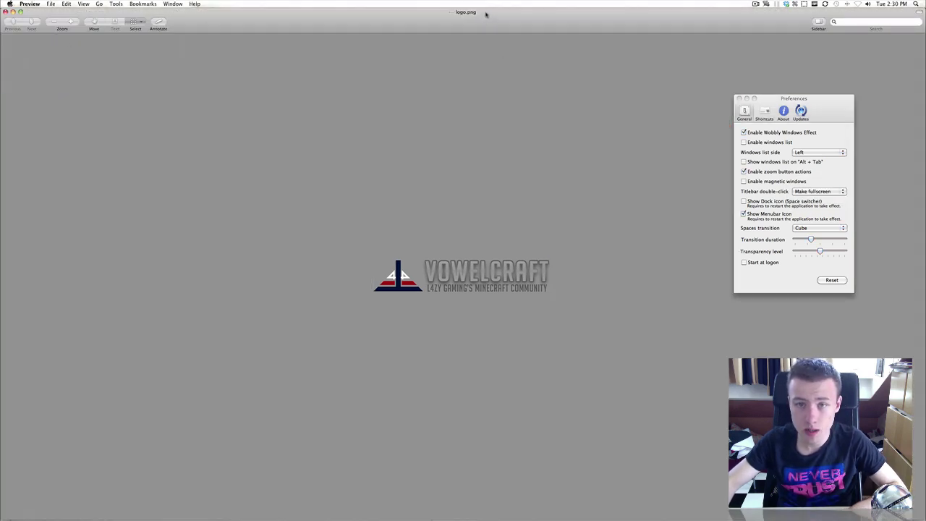
pyautogui.moveTo(344, 12); pyautogui.dragTo(353, 56)
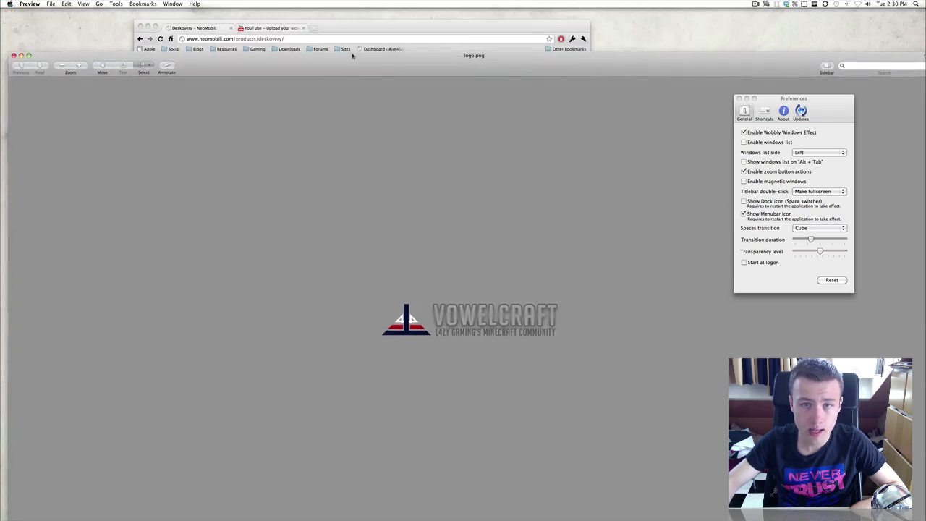
pyautogui.doubleClick(353, 57)
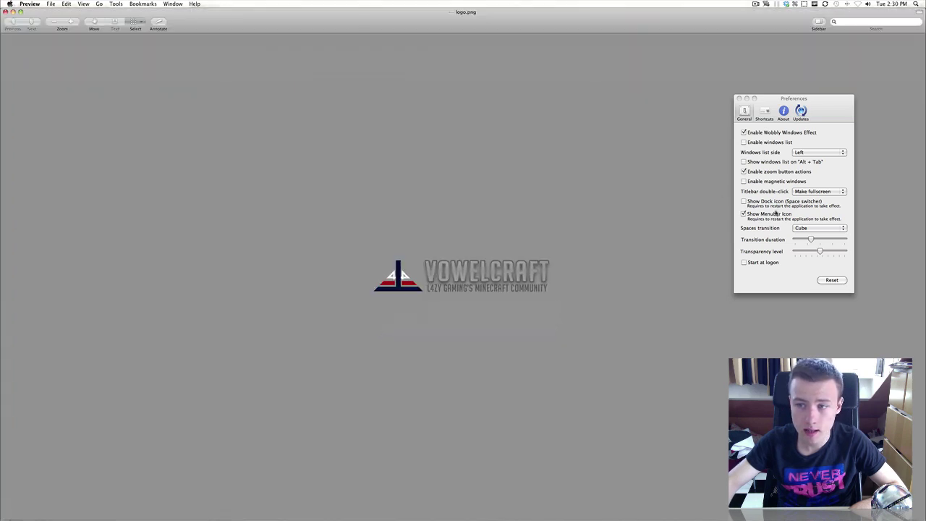
# Set the titlebar double-click action to Center and quit Preview to close logo.png.
pyautogui.click(842, 192)
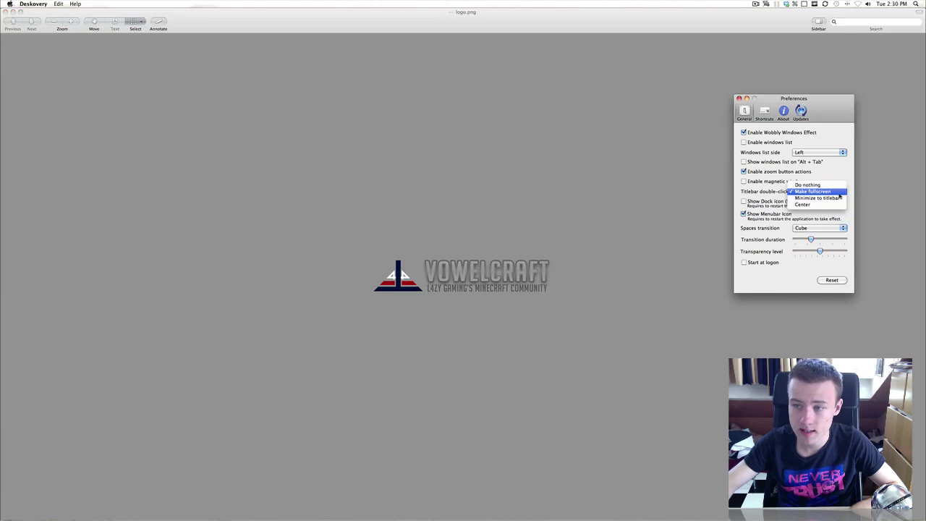
pyautogui.click(818, 204)
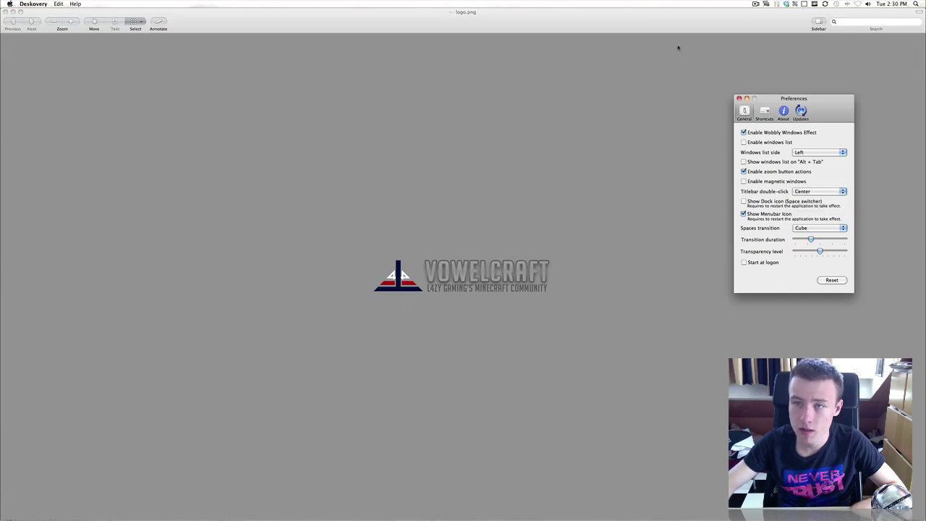
pyautogui.click(673, 18)
pyautogui.press('super+q')
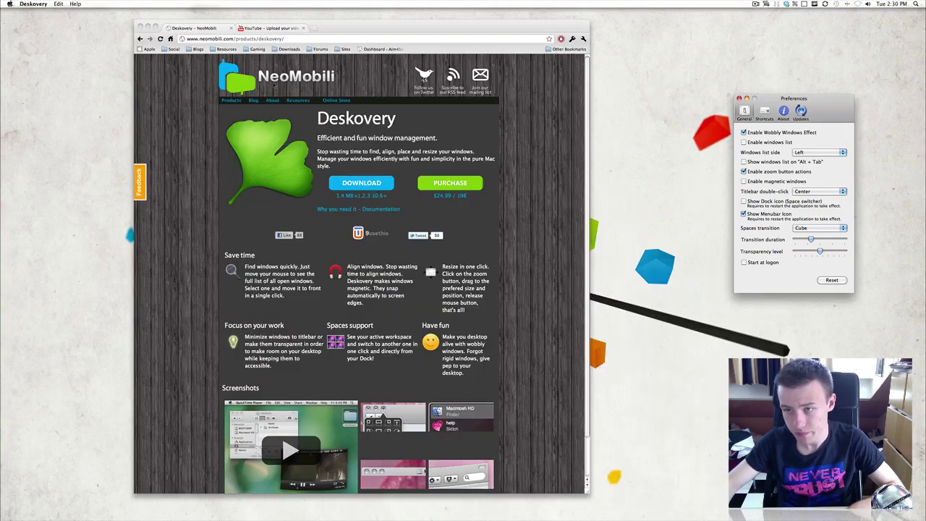
# Change the titlebar double-click action from Center to "Minimize to titlebar".
pyautogui.click(819, 193)
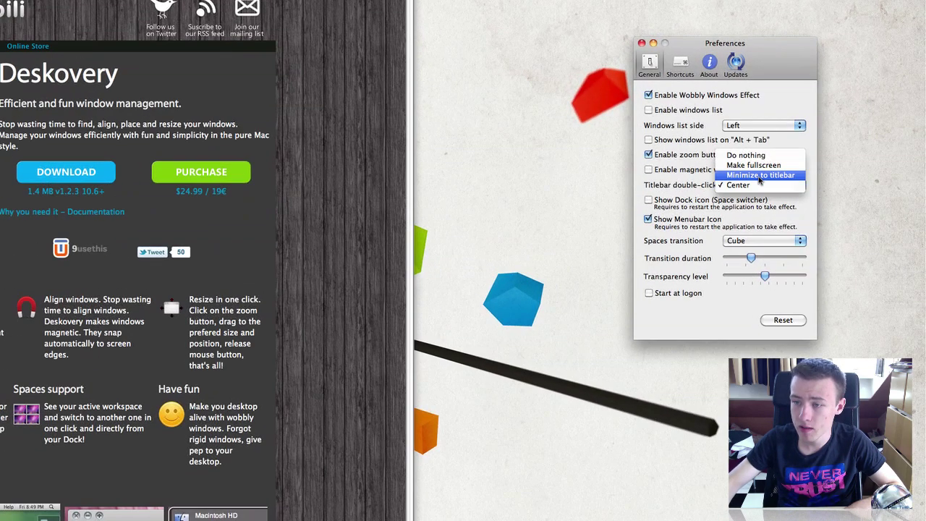
pyautogui.click(818, 184)
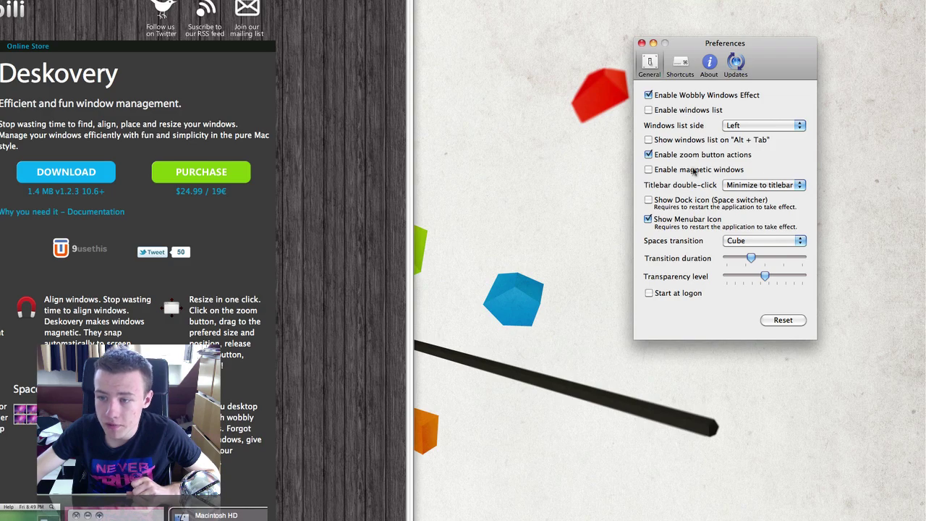
# Set the Spaces transition to Flip and try it by switching to another Space and back with Deskovery's Dock space switcher.
pyautogui.click(740, 243)
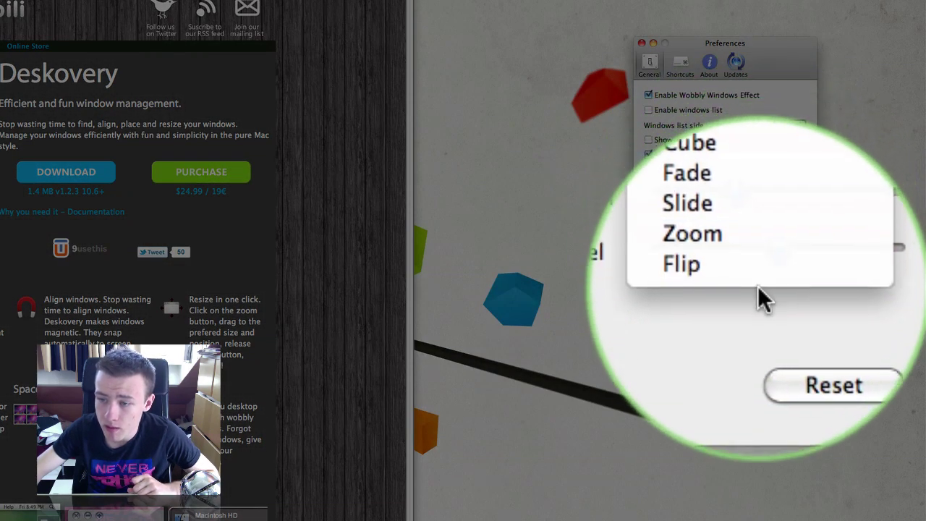
pyautogui.click(760, 265)
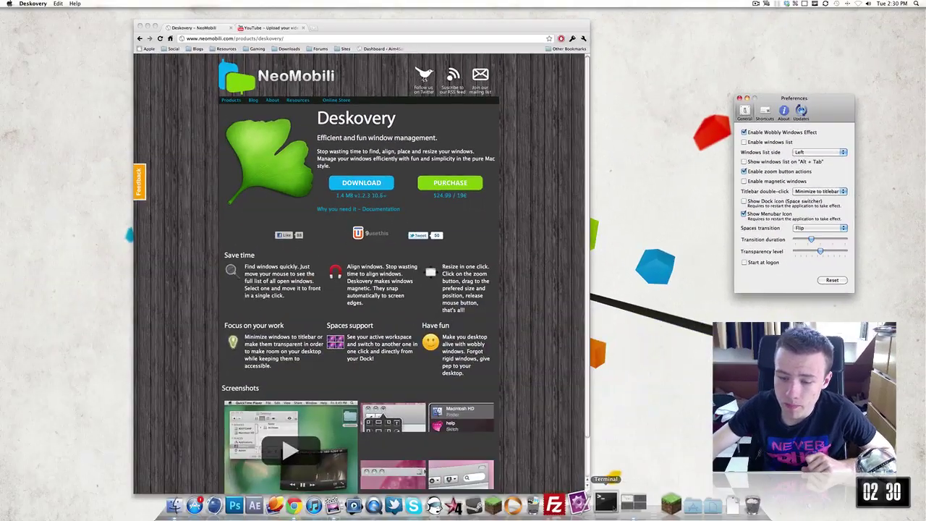
pyautogui.click(626, 503)
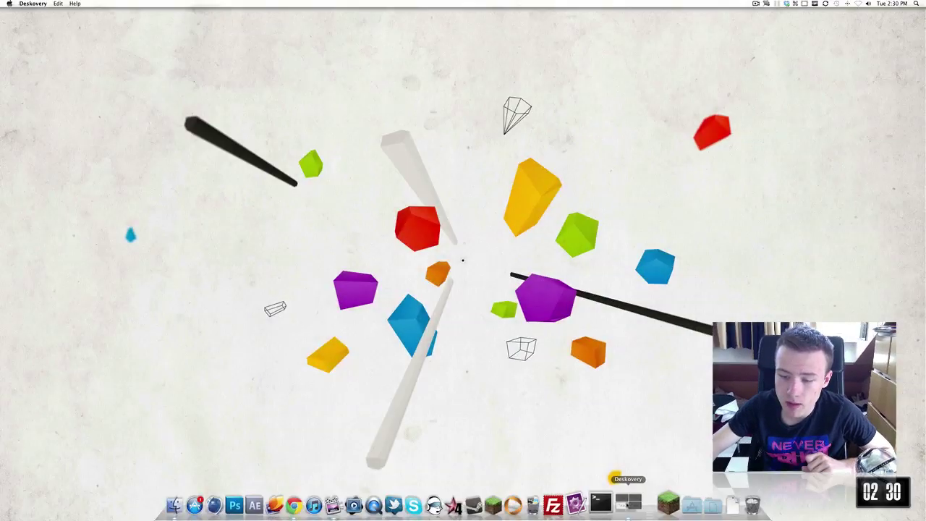
pyautogui.click(622, 500)
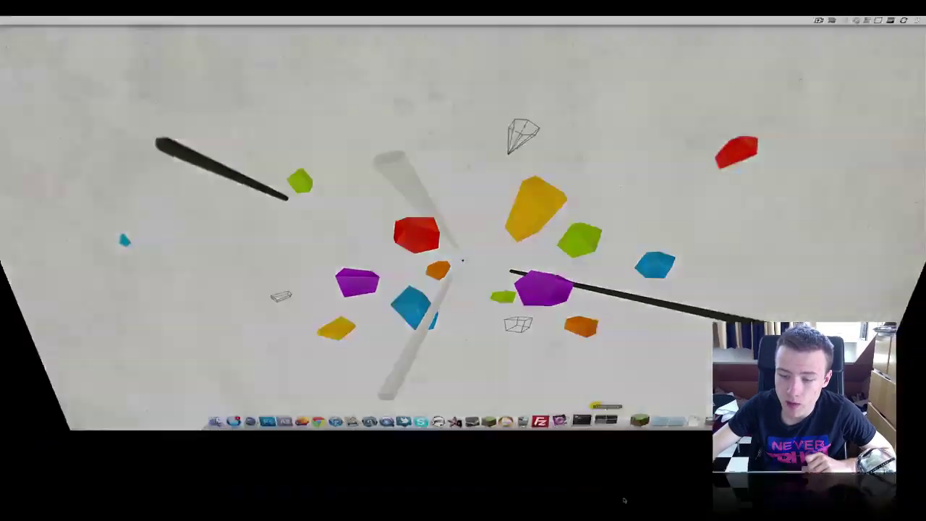
# Keep Flip as the Spaces transition and enable "Start at logon".
pyautogui.click(814, 227)
pyautogui.click(810, 229)
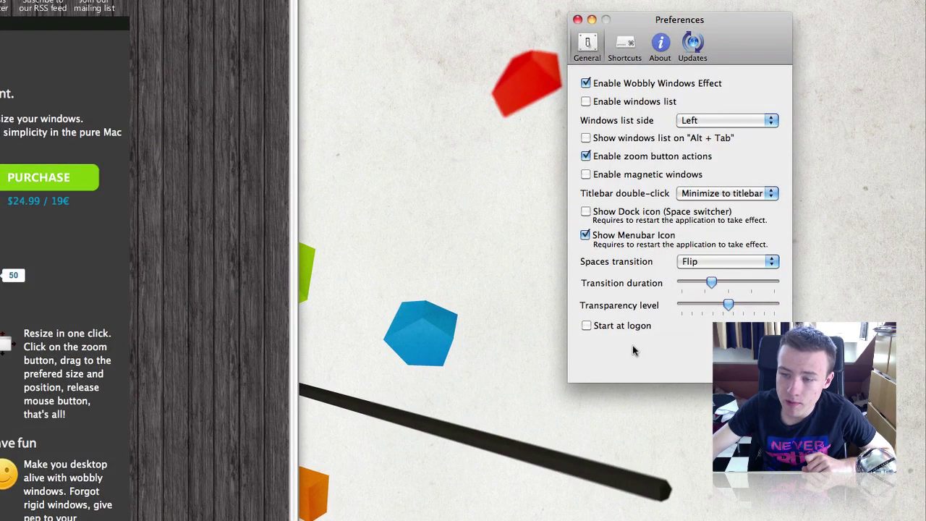
pyautogui.click(602, 329)
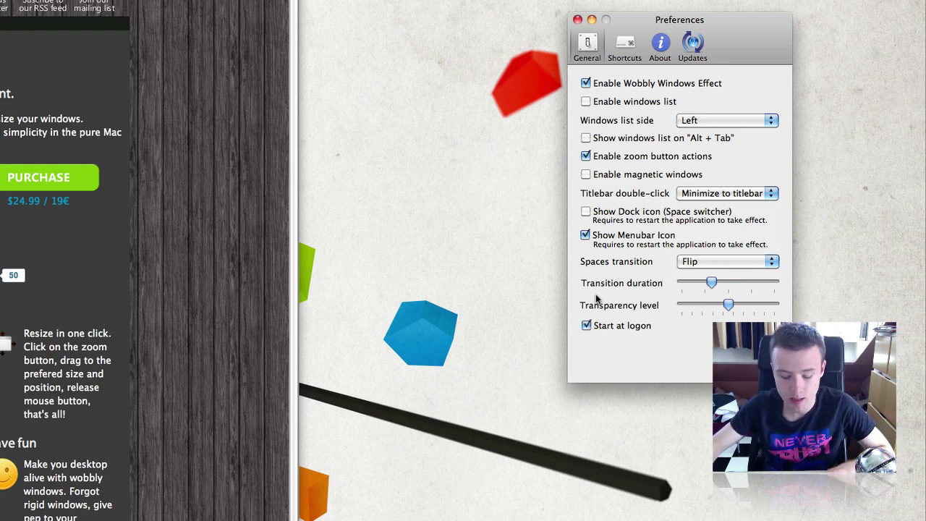
# Review the shortcut preferences, reposition the Preferences window to the right of the browser and return to the General preferences.
pyautogui.click(626, 47)
pyautogui.moveTo(670, 30); pyautogui.dragTo(492, 25)
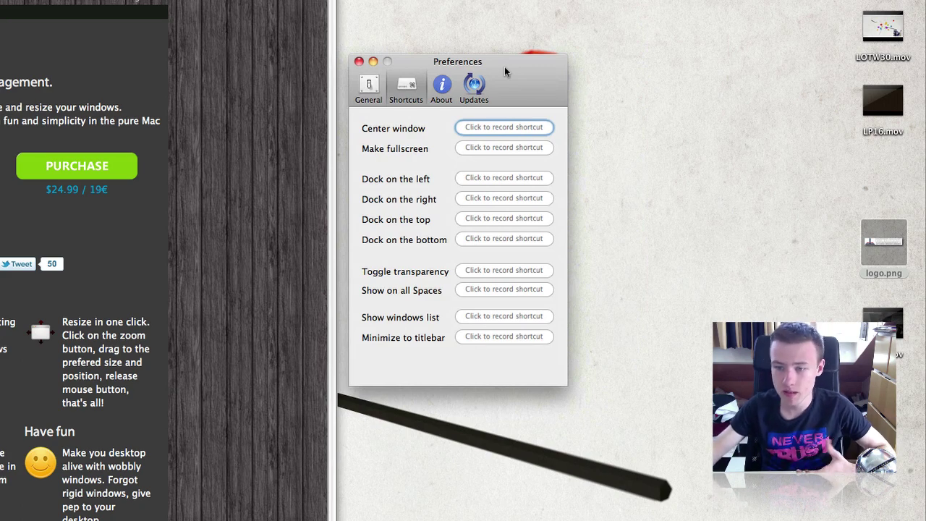
pyautogui.moveTo(541, 92)
pyautogui.mouseDown()
pyautogui.moveTo(539, 85)
pyautogui.moveTo(538, 106)
pyautogui.mouseUp()
pyautogui.click(736, 181)
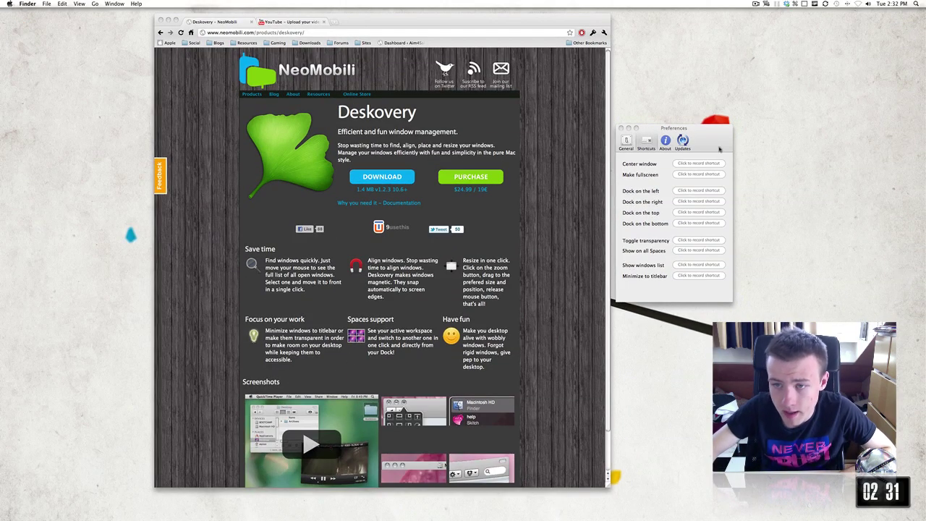
pyautogui.moveTo(727, 150); pyautogui.dragTo(754, 155)
pyautogui.click(653, 148)
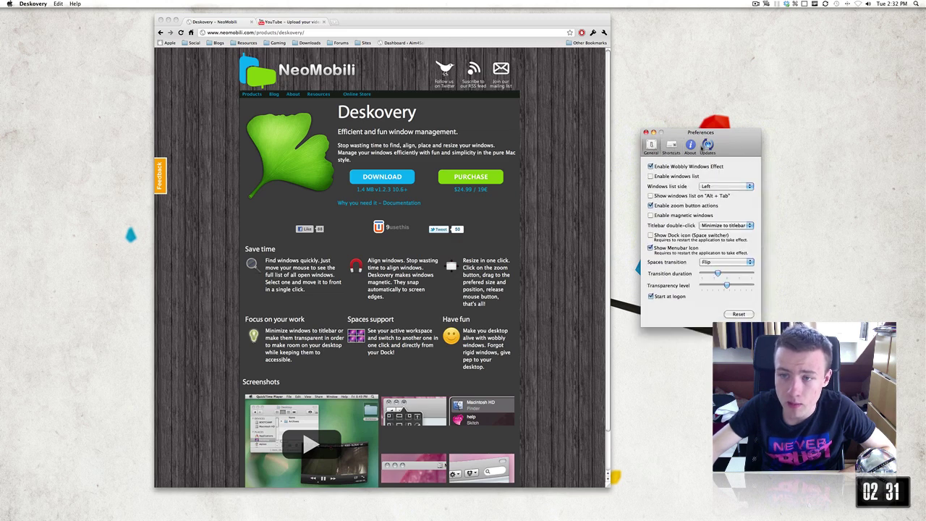